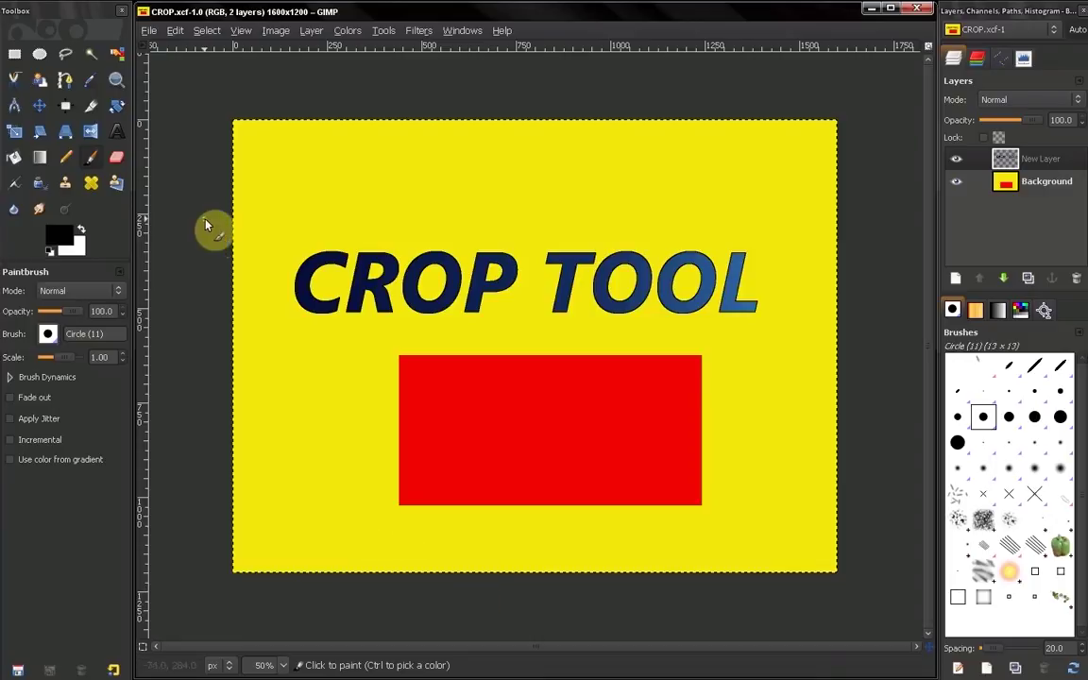
Step: Activate the Crop tool so its settings appear for the 1600×1200 CROP.xcf image
{"action": "left_click", "coordinate": [100, 112]}
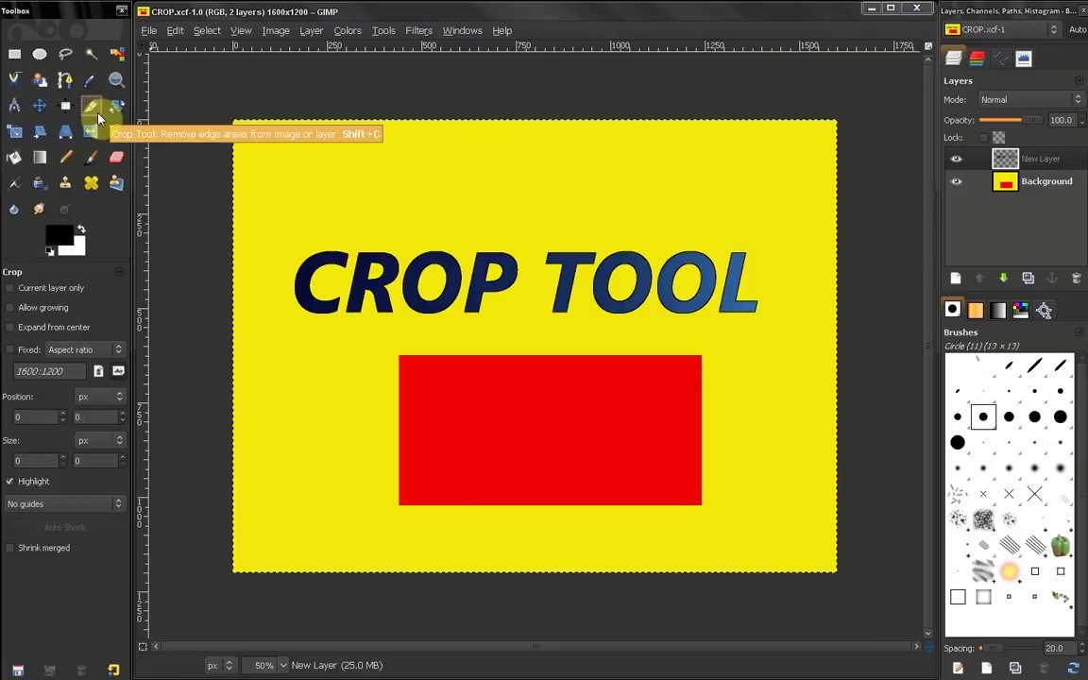
{"action": "left_click", "coordinate": [66, 295]}
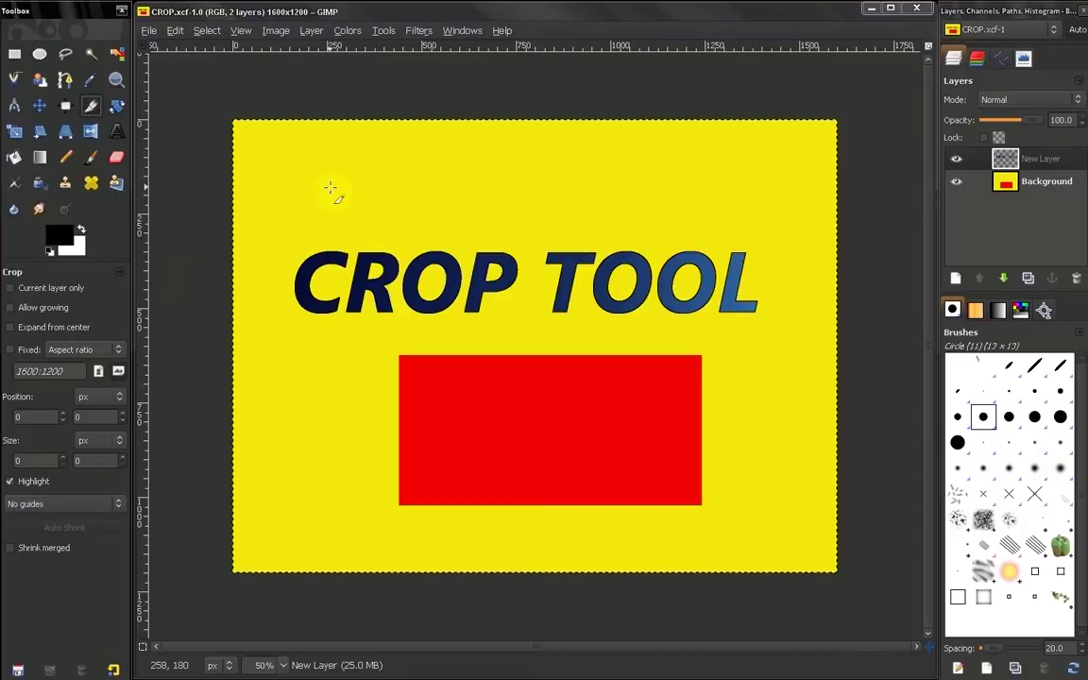
{"action": "left_click_drag", "start_coordinate": [316, 171], "coordinate": [753, 496]}
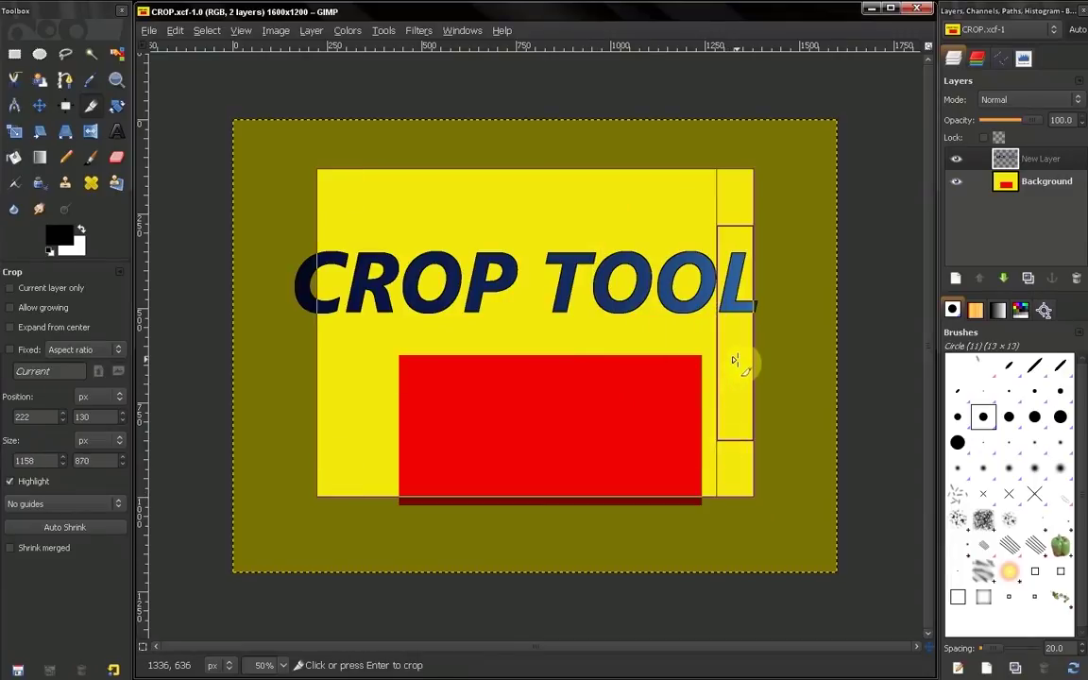
{"action": "mouse_move", "coordinate": [735, 361]}
{"action": "left_mouse_down"}
{"action": "mouse_move", "coordinate": [668, 365]}
{"action": "mouse_move", "coordinate": [755, 360]}
{"action": "left_mouse_up"}
{"action": "mouse_move", "coordinate": [583, 473]}
{"action": "left_mouse_down"}
{"action": "mouse_move", "coordinate": [584, 435]}
{"action": "mouse_move", "coordinate": [583, 473]}
{"action": "left_mouse_up"}
{"action": "left_click", "coordinate": [510, 384]}
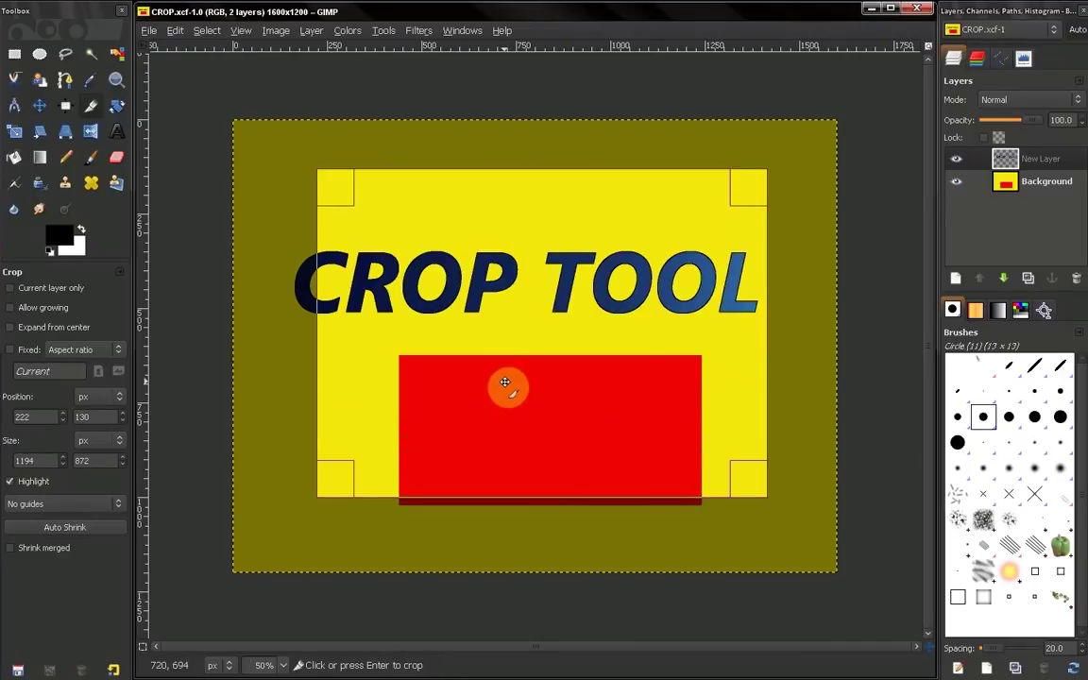
{"action": "left_click", "coordinate": [505, 382]}
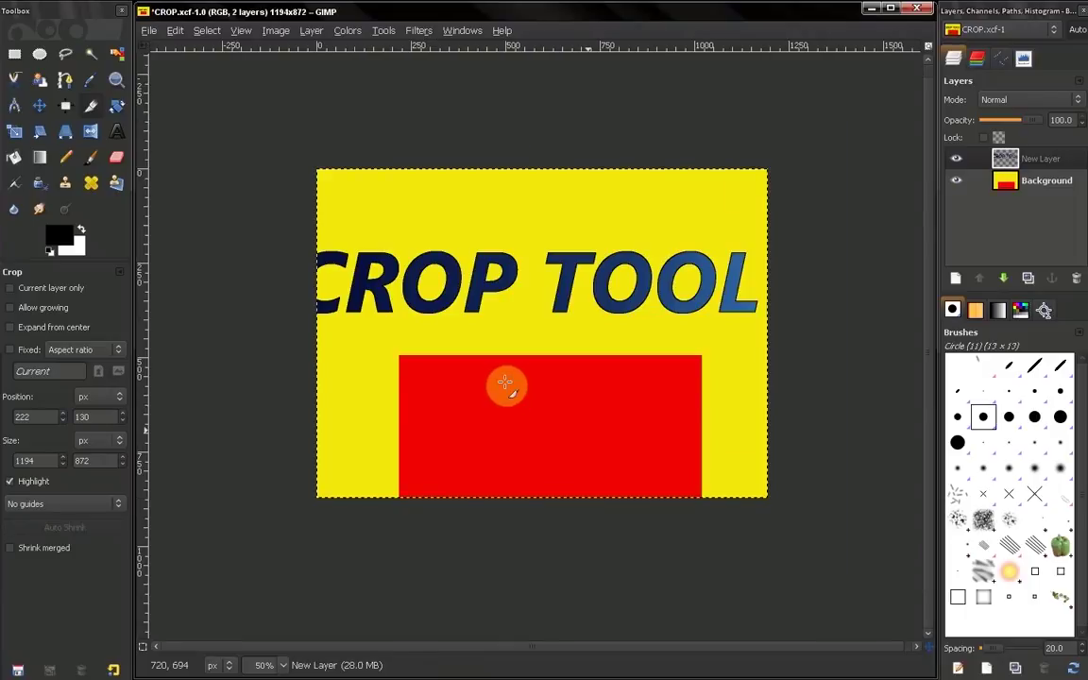
{"action": "key", "text": "ctrl+z"}
{"action": "left_click_drag", "start_coordinate": [412, 243], "coordinate": [689, 463]}
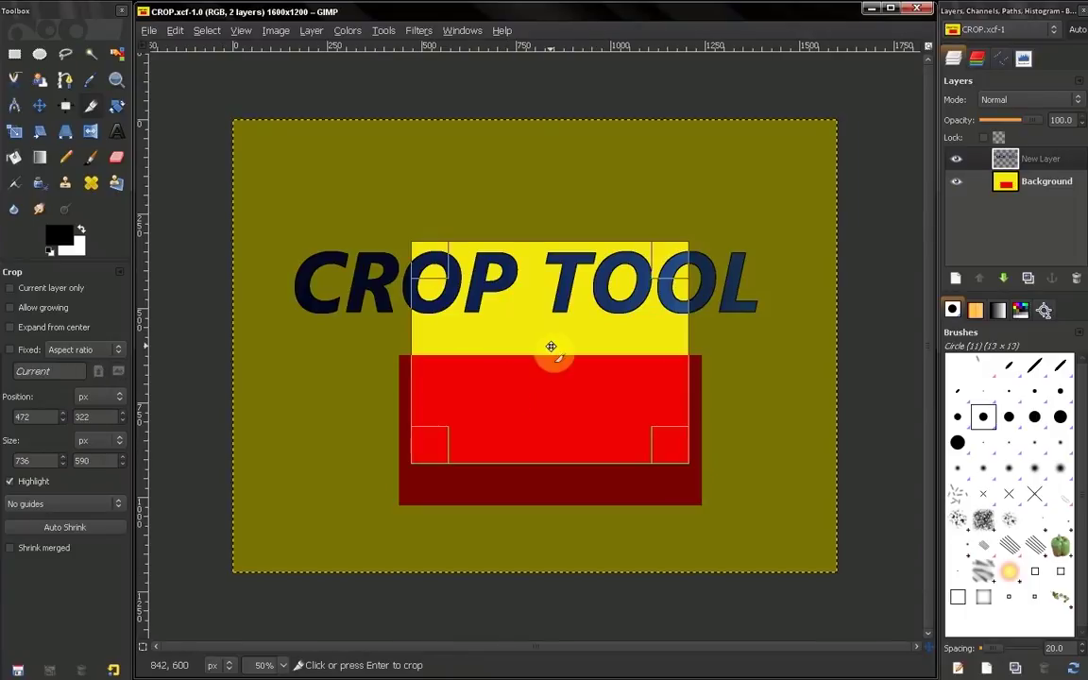
{"action": "left_click", "coordinate": [546, 345]}
{"action": "left_click", "coordinate": [545, 328]}
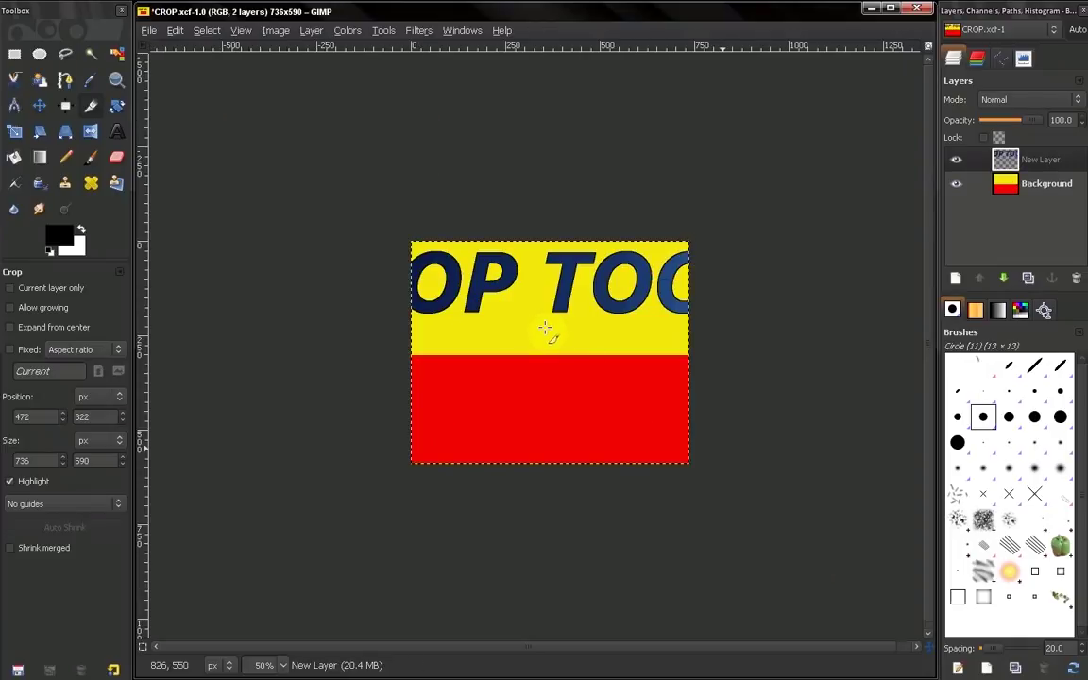
{"action": "key", "text": "ctrl+z"}
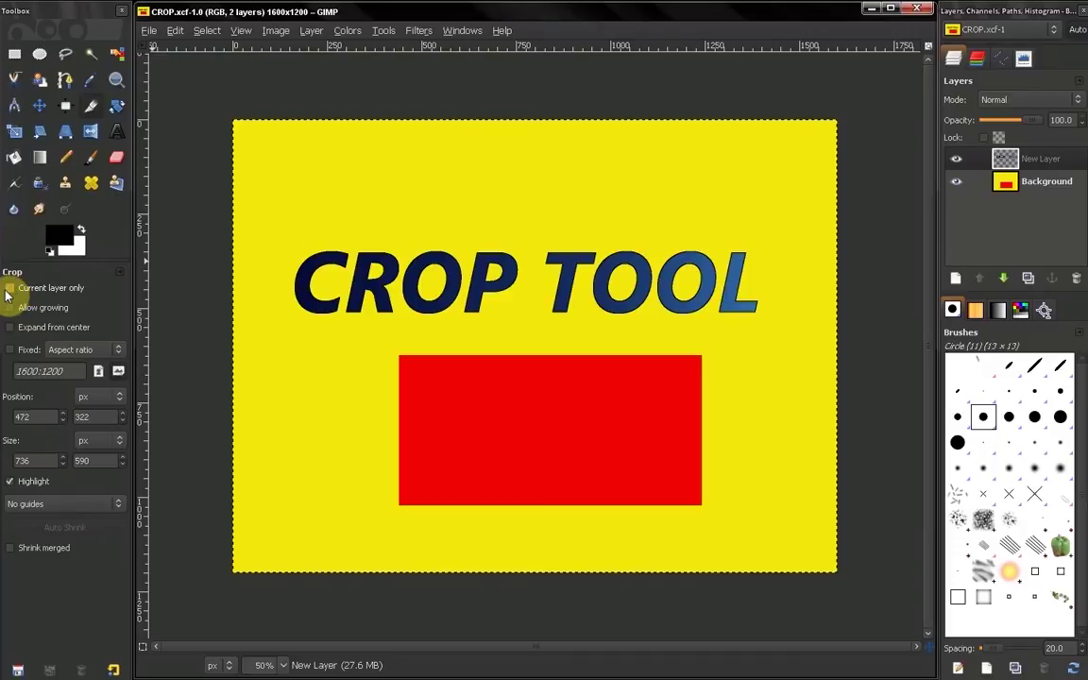
Step: Crop to the right part of the title, then undo the crop
{"action": "left_click_drag", "start_coordinate": [384, 188], "coordinate": [697, 477]}
{"action": "left_click", "coordinate": [694, 475]}
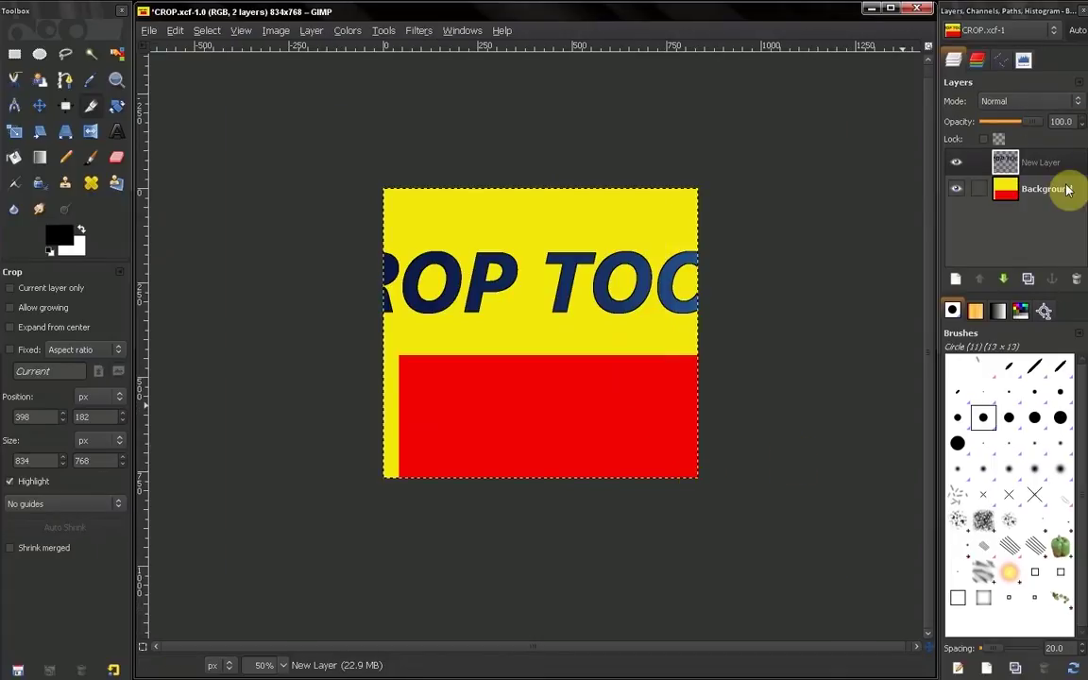
{"action": "key", "text": "ctrl+z"}
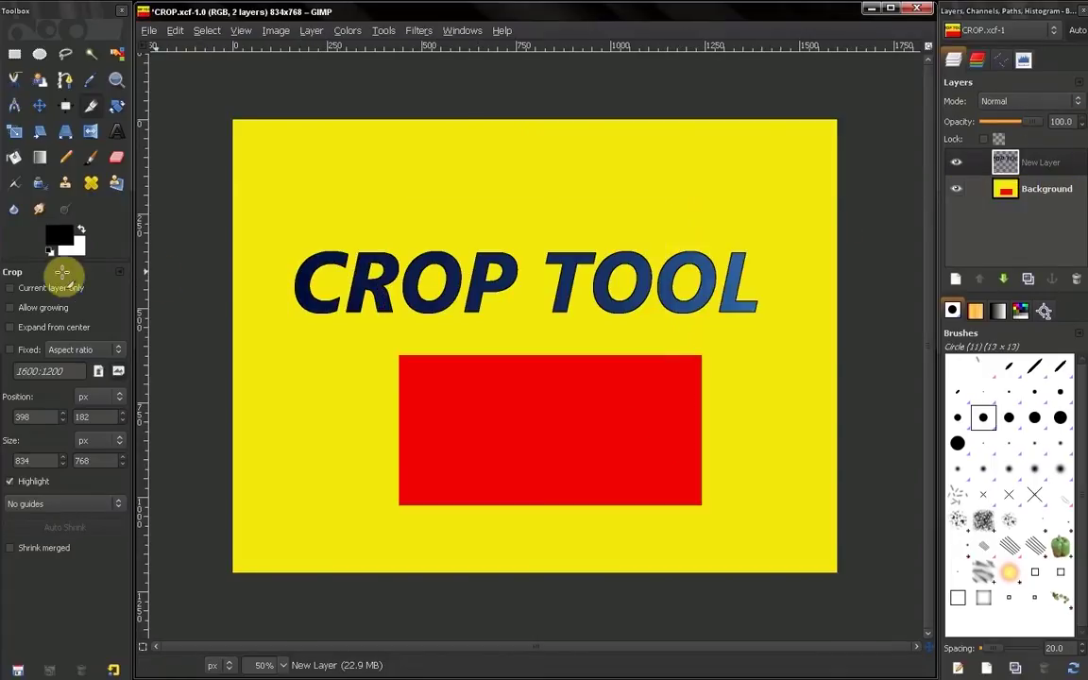
Step: Enable Current layer only, crop New Layer to 804×458 around the title's left part, then undo
{"action": "left_click", "coordinate": [8, 288]}
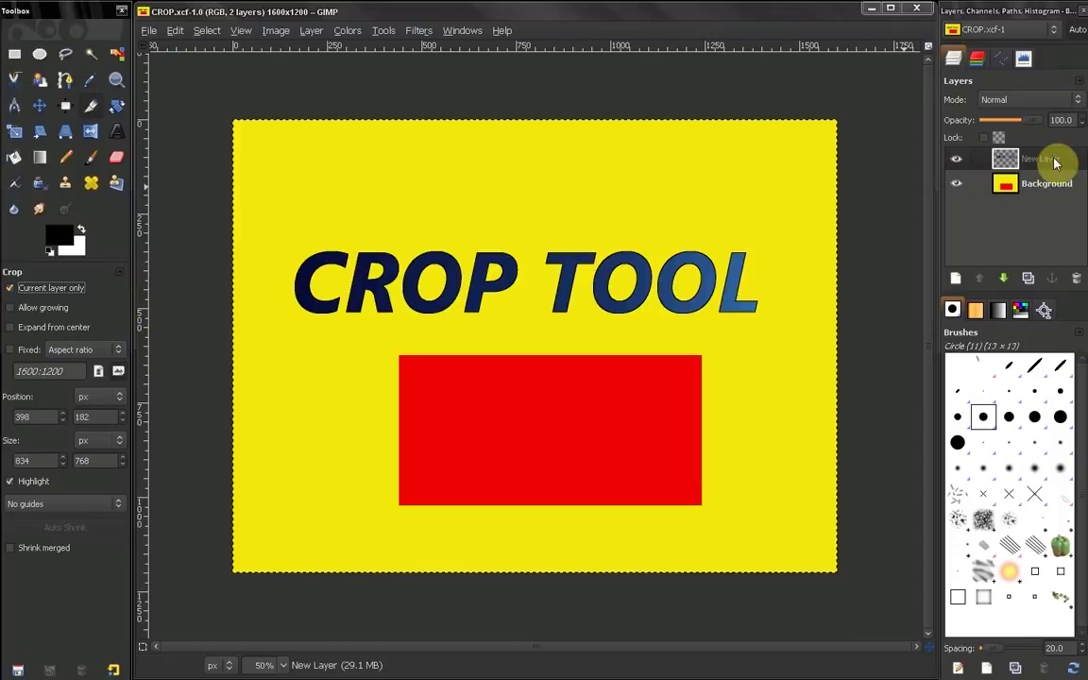
{"action": "left_click", "coordinate": [1048, 160]}
{"action": "left_click", "coordinate": [956, 160]}
{"action": "left_click", "coordinate": [956, 160]}
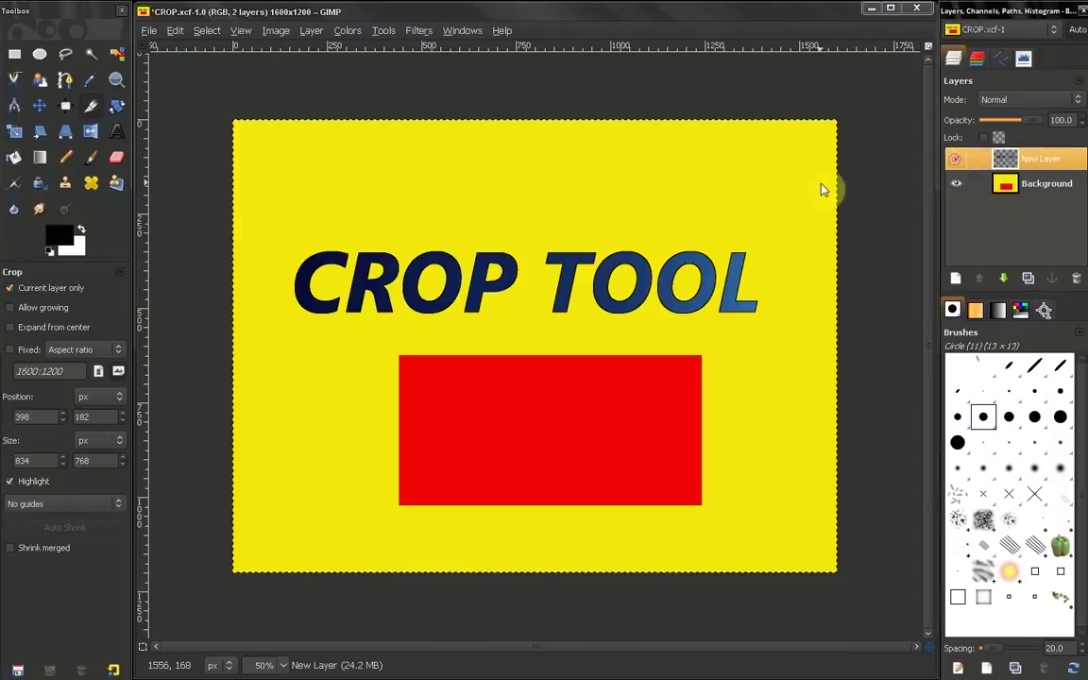
{"action": "left_click_drag", "start_coordinate": [307, 200], "coordinate": [611, 373]}
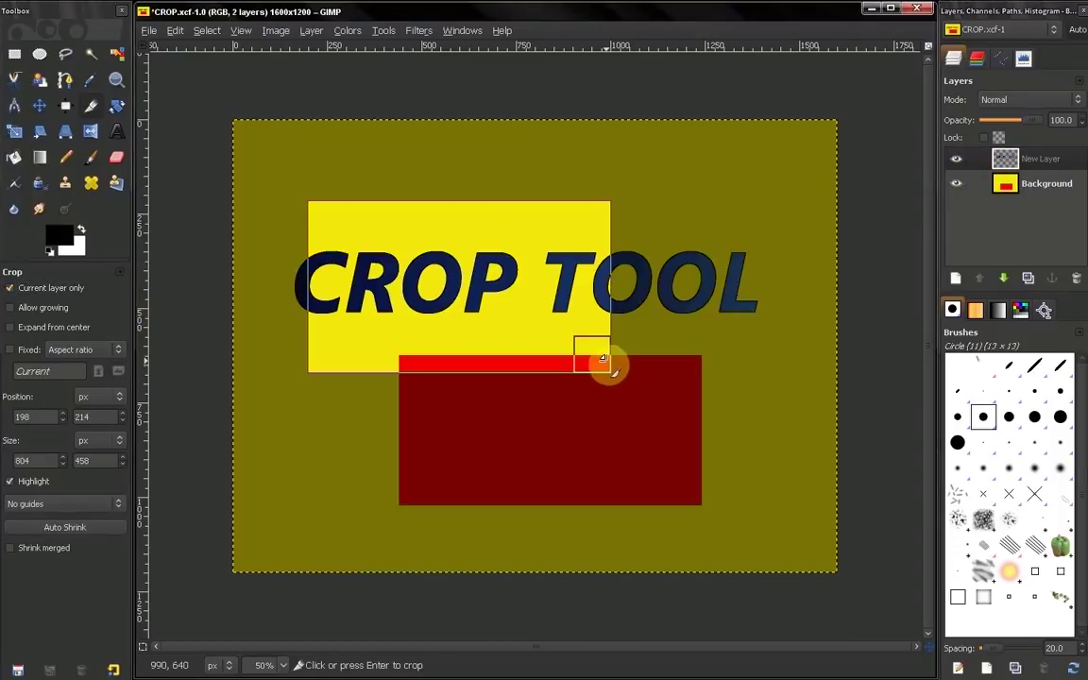
{"action": "key", "text": "Return"}
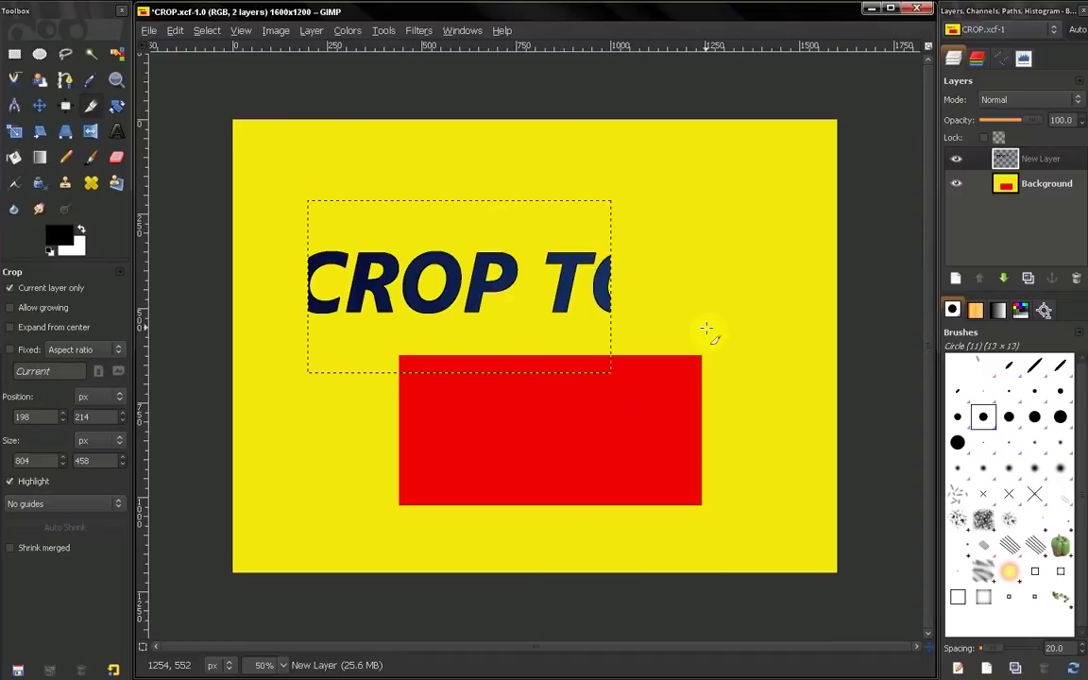
{"action": "key", "text": "ctrl+z"}
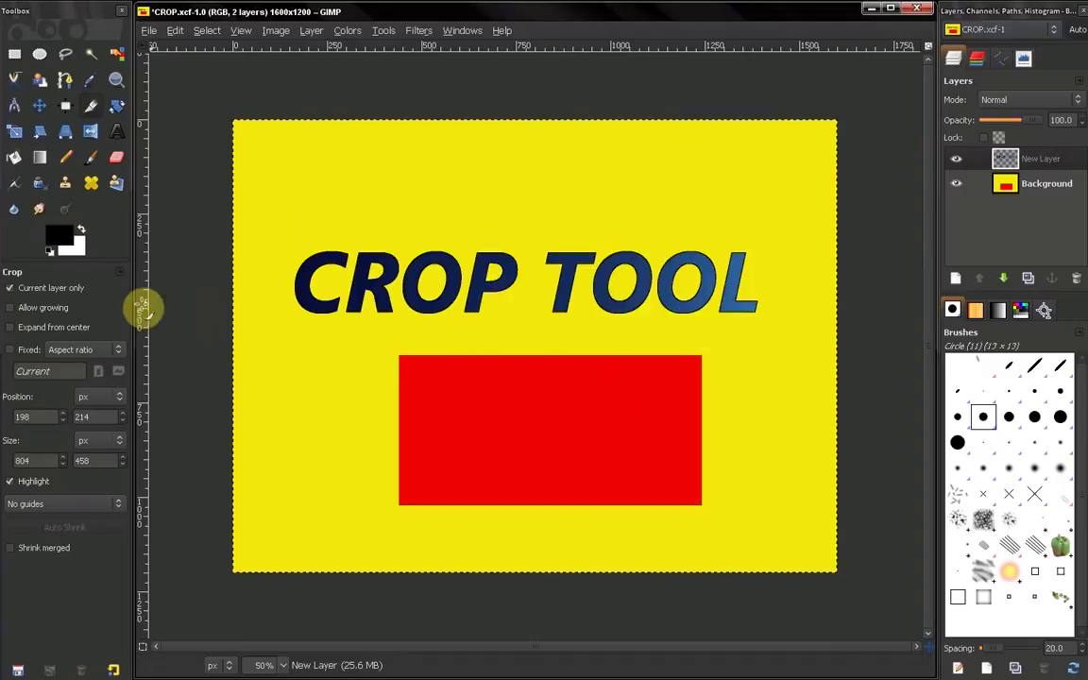
Step: Turn off Current layer only and start a small crop area above the title
{"action": "left_click", "coordinate": [9, 288]}
{"action": "left_click", "coordinate": [11, 308]}
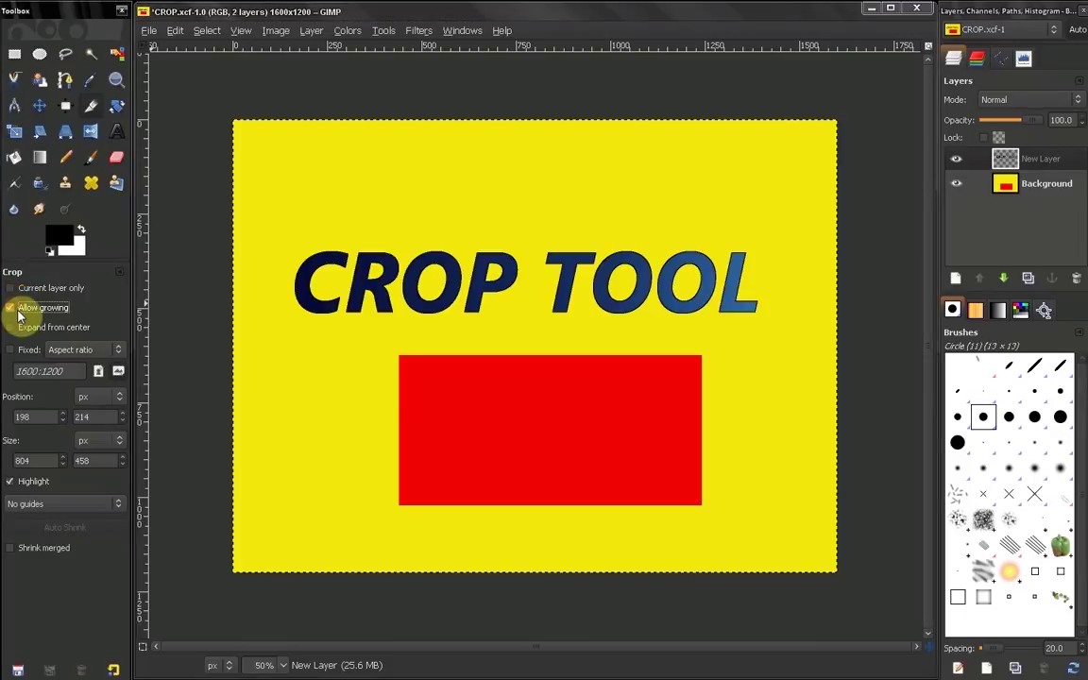
{"action": "left_click", "coordinate": [36, 308]}
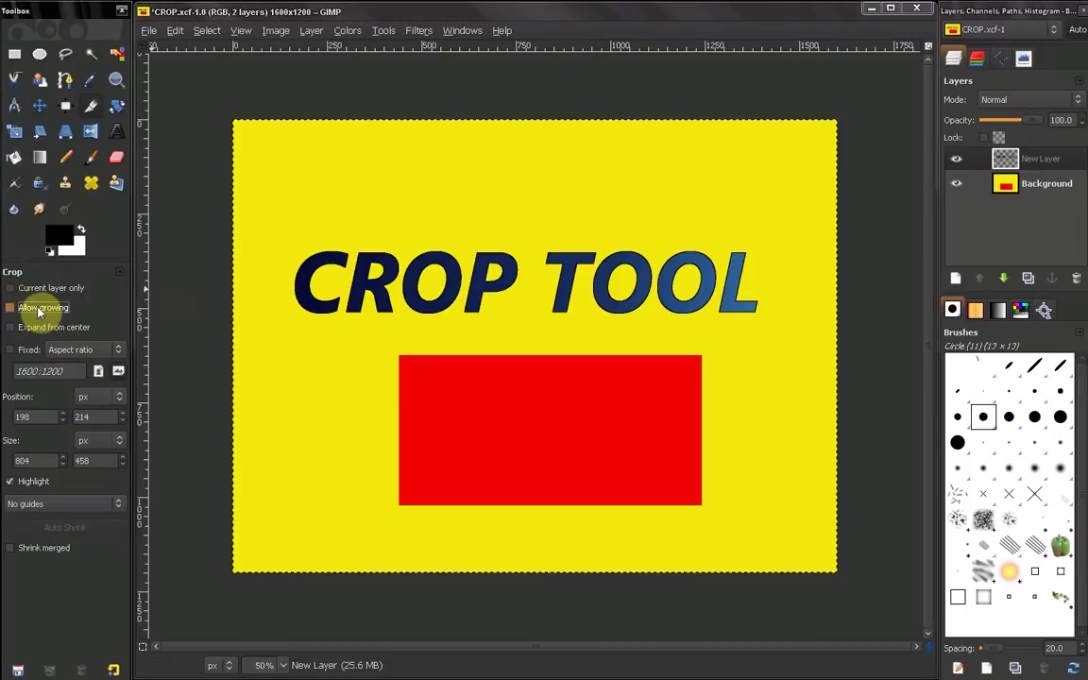
{"action": "left_click_drag", "start_coordinate": [506, 221], "coordinate": [671, 100]}
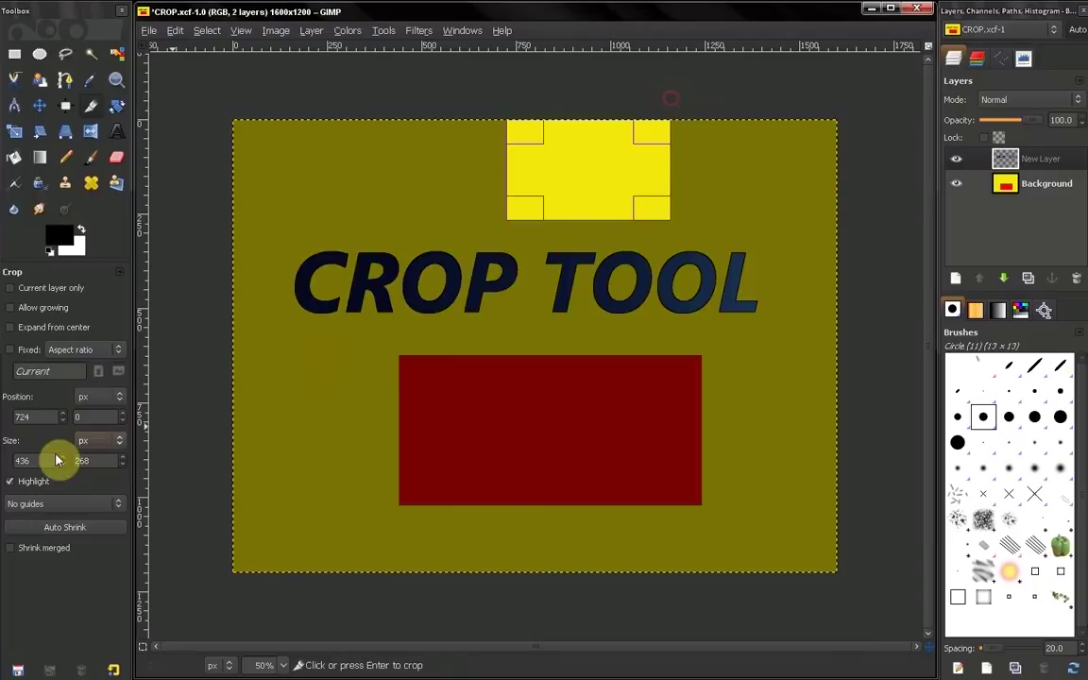
Step: Try a 318×460 crop past the top edge with Allow growing, undo, then enable Expand from center
{"action": "left_click", "coordinate": [12, 309]}
{"action": "left_click_drag", "start_coordinate": [404, 240], "coordinate": [287, 68]}
{"action": "left_click", "coordinate": [303, 133]}
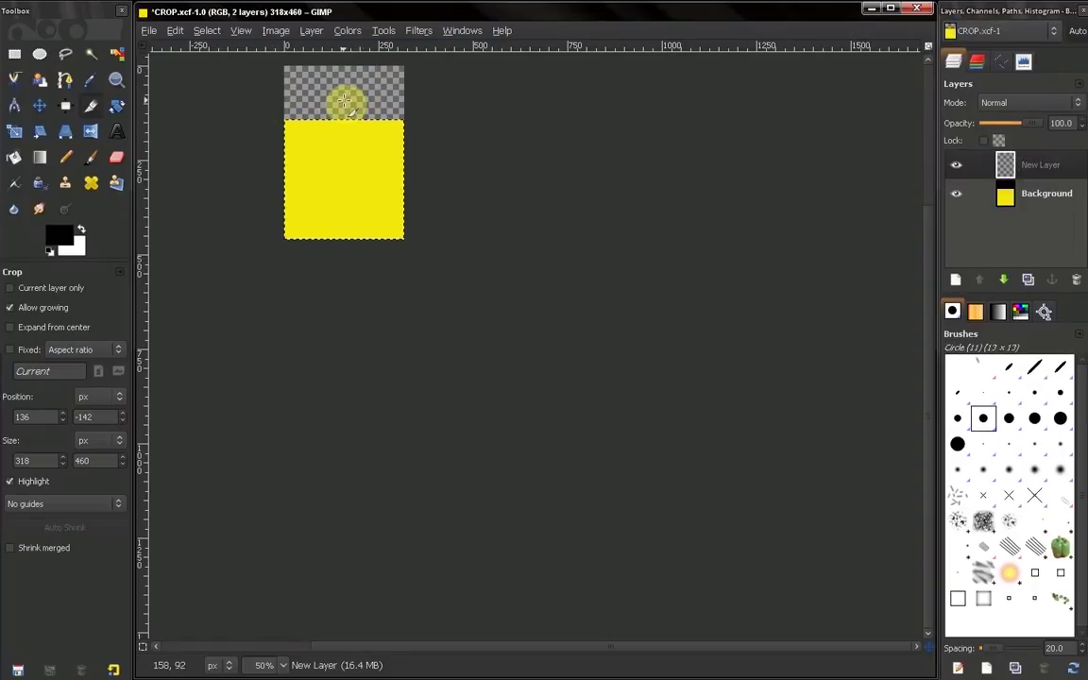
{"action": "key", "text": "ctrl+z"}
{"action": "left_click", "coordinate": [10, 308]}
{"action": "left_click", "coordinate": [10, 327]}
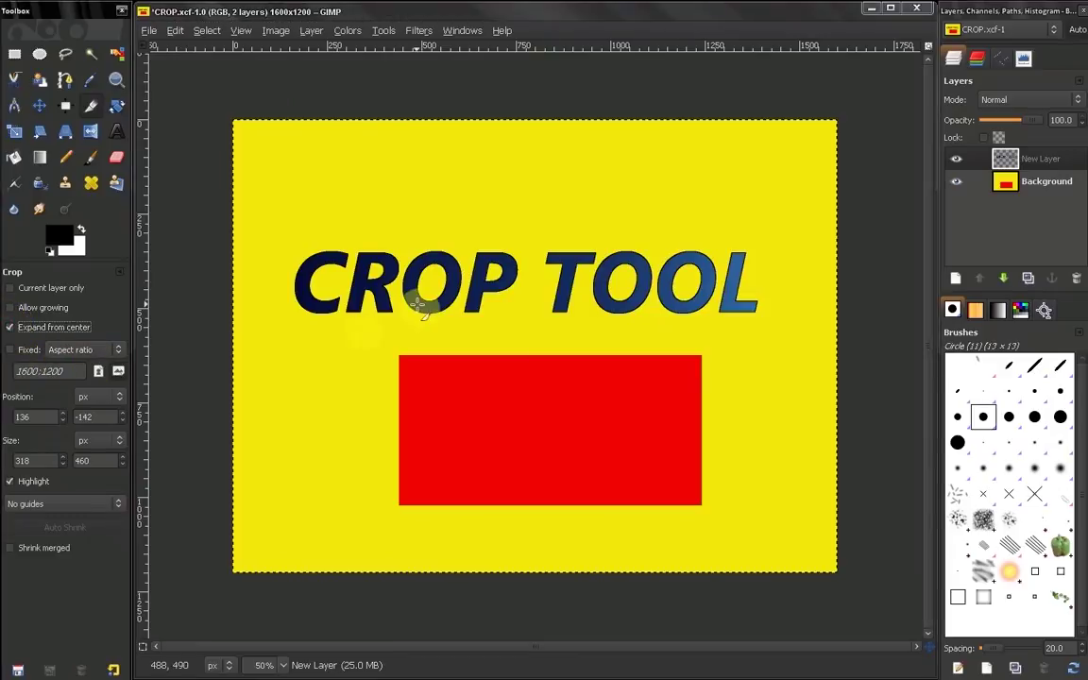
{"action": "mouse_move", "coordinate": [472, 294]}
{"action": "left_mouse_down"}
{"action": "mouse_move", "coordinate": [600, 384]}
{"action": "mouse_move", "coordinate": [682, 417]}
{"action": "mouse_move", "coordinate": [633, 331]}
{"action": "mouse_move", "coordinate": [640, 455]}
{"action": "mouse_move", "coordinate": [682, 458]}
{"action": "left_mouse_up"}
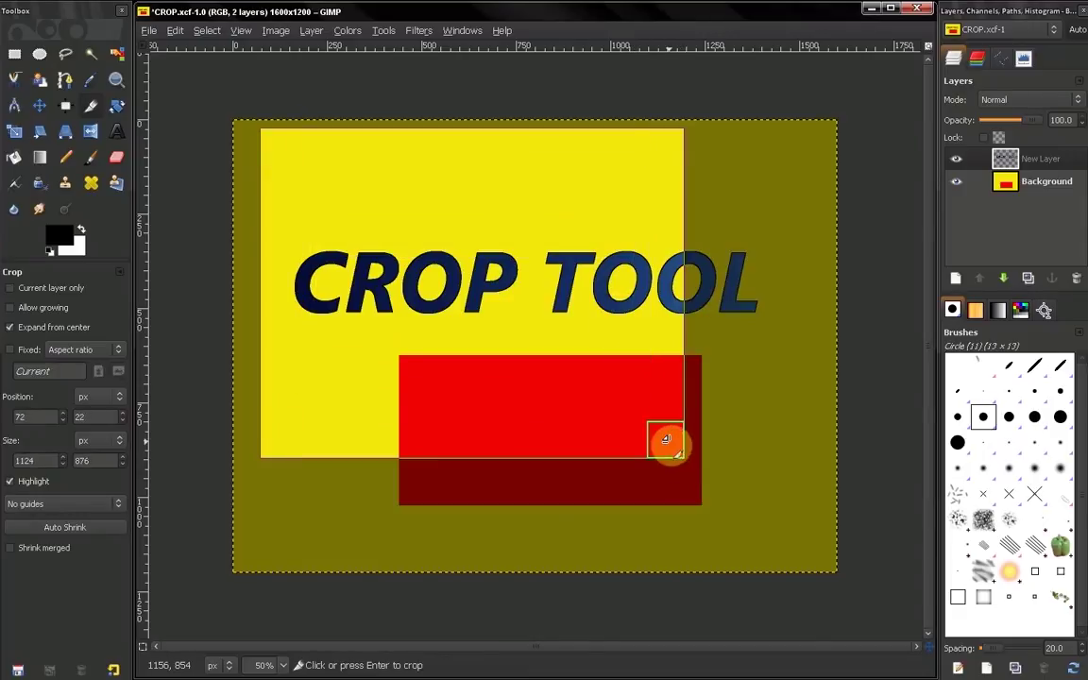
{"action": "key", "text": "Escape"}
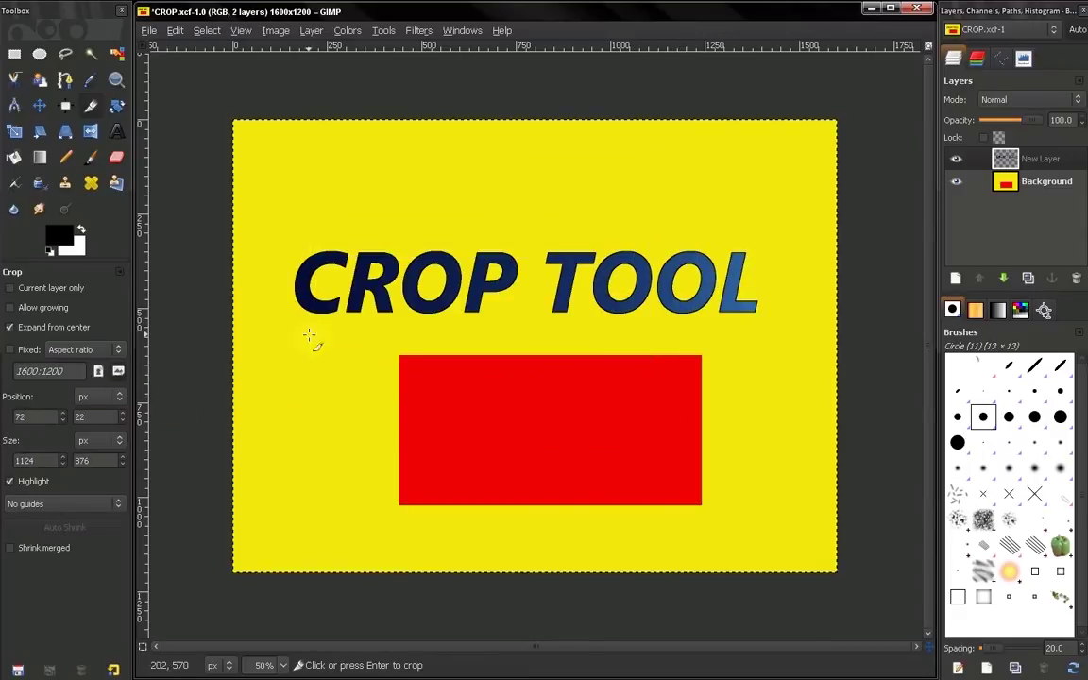
{"action": "left_click_drag", "start_coordinate": [416, 205], "coordinate": [655, 438]}
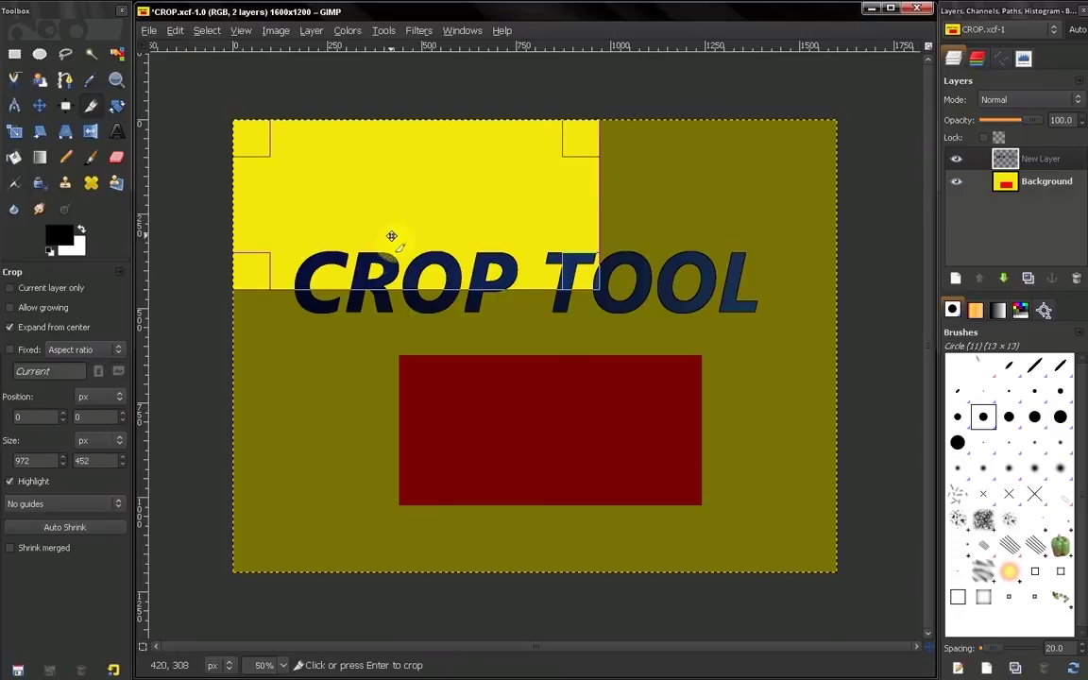
{"action": "key", "text": "Escape"}
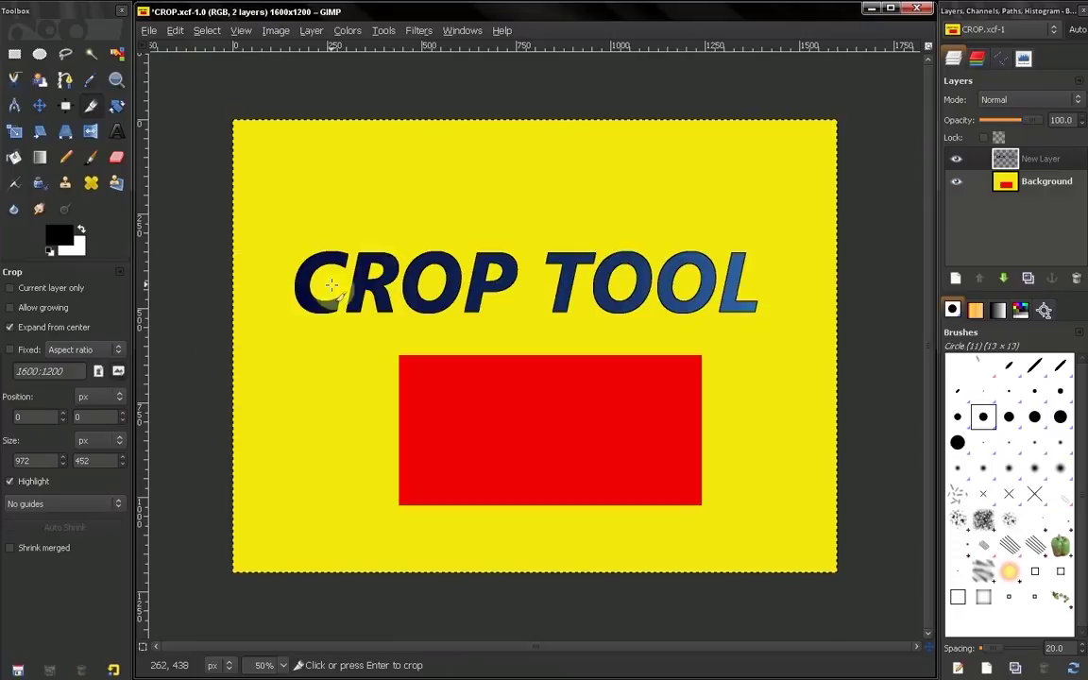
{"action": "left_click", "coordinate": [9, 327]}
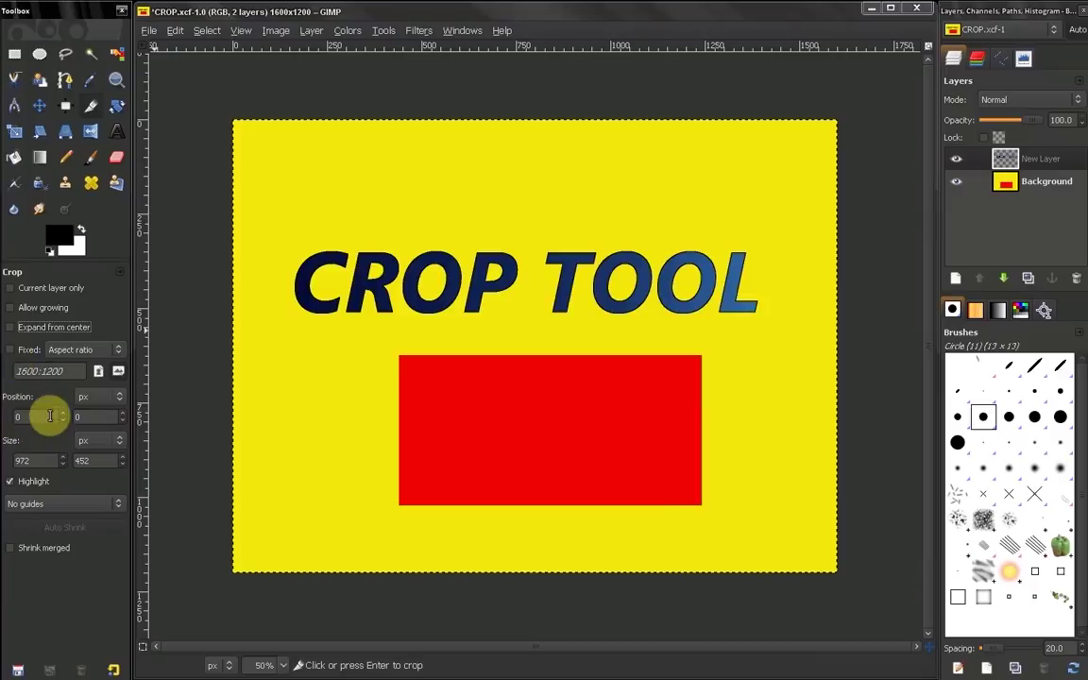
{"action": "left_click", "coordinate": [15, 55]}
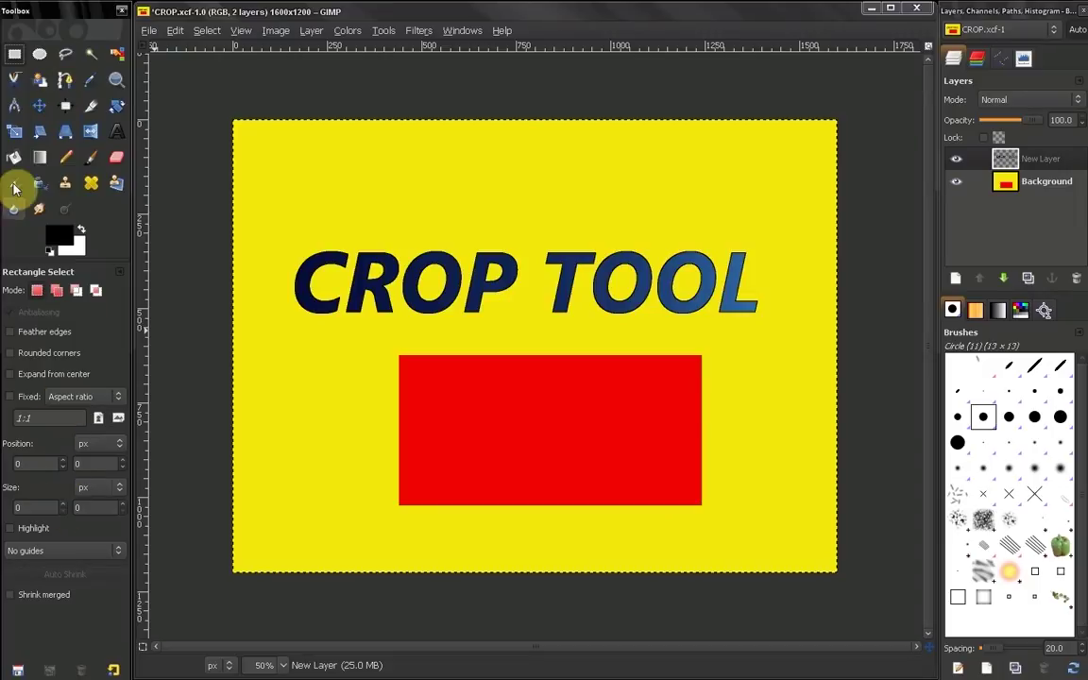
{"action": "left_click", "coordinate": [92, 106]}
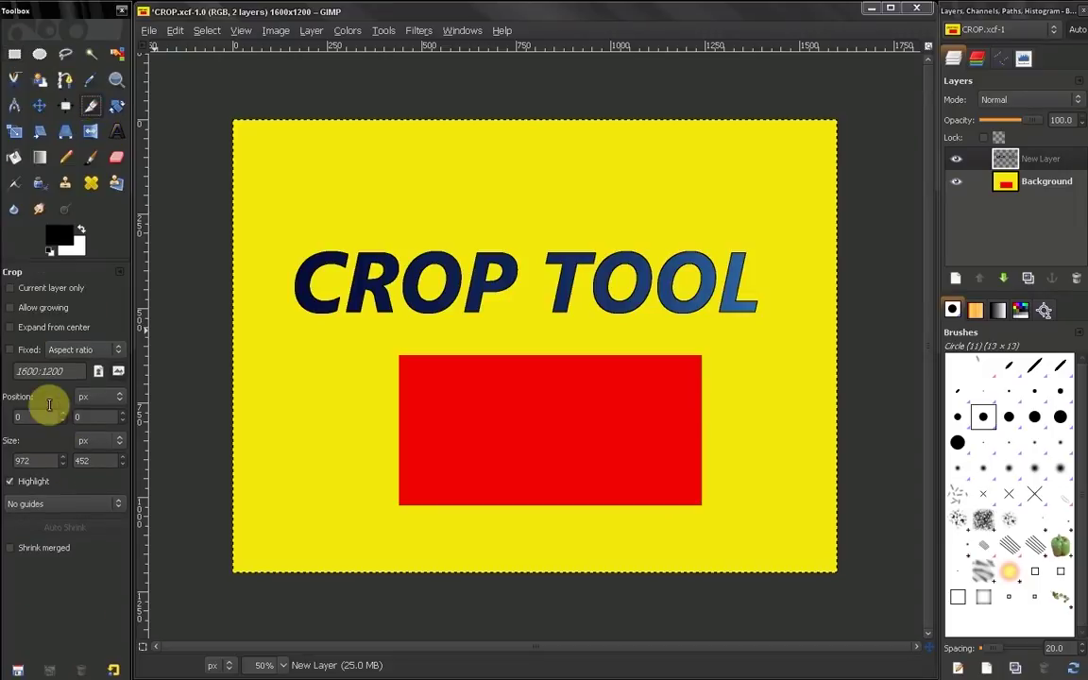
{"action": "left_click", "coordinate": [10, 350]}
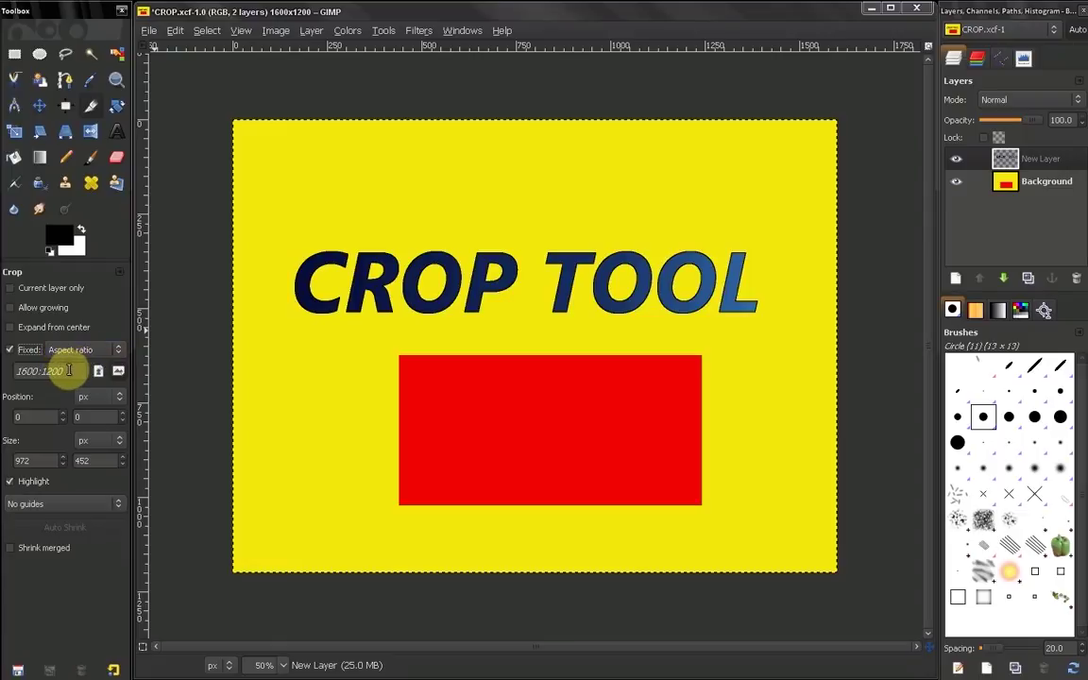
{"action": "left_click_drag", "start_coordinate": [360, 242], "coordinate": [732, 321]}
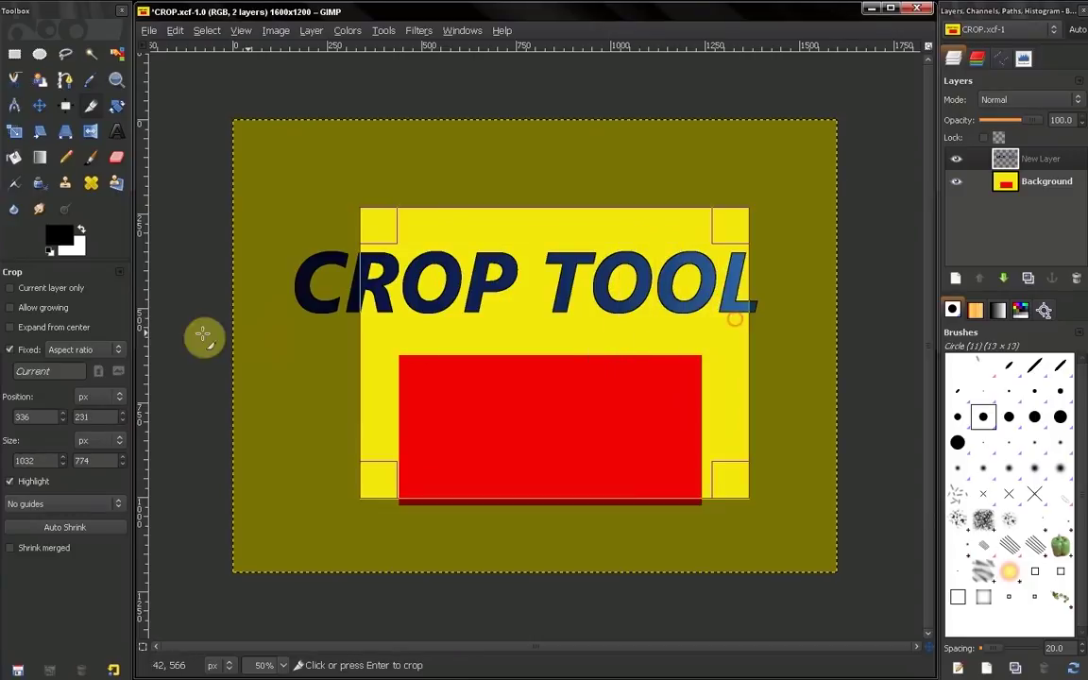
{"action": "left_click", "coordinate": [120, 349]}
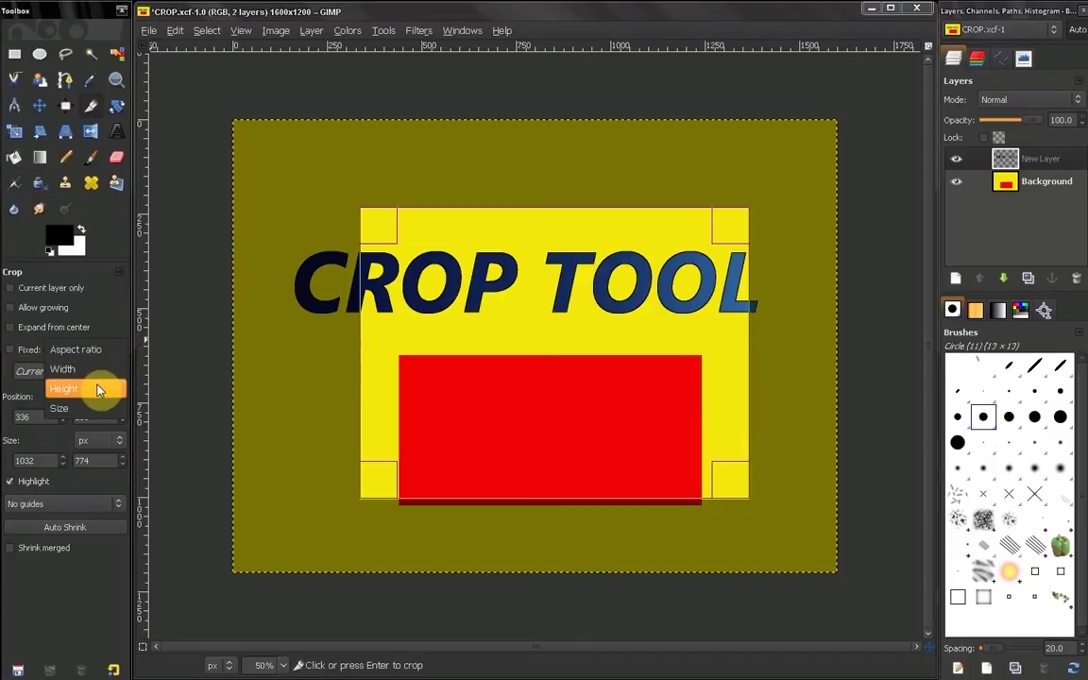
{"action": "left_click", "coordinate": [120, 316]}
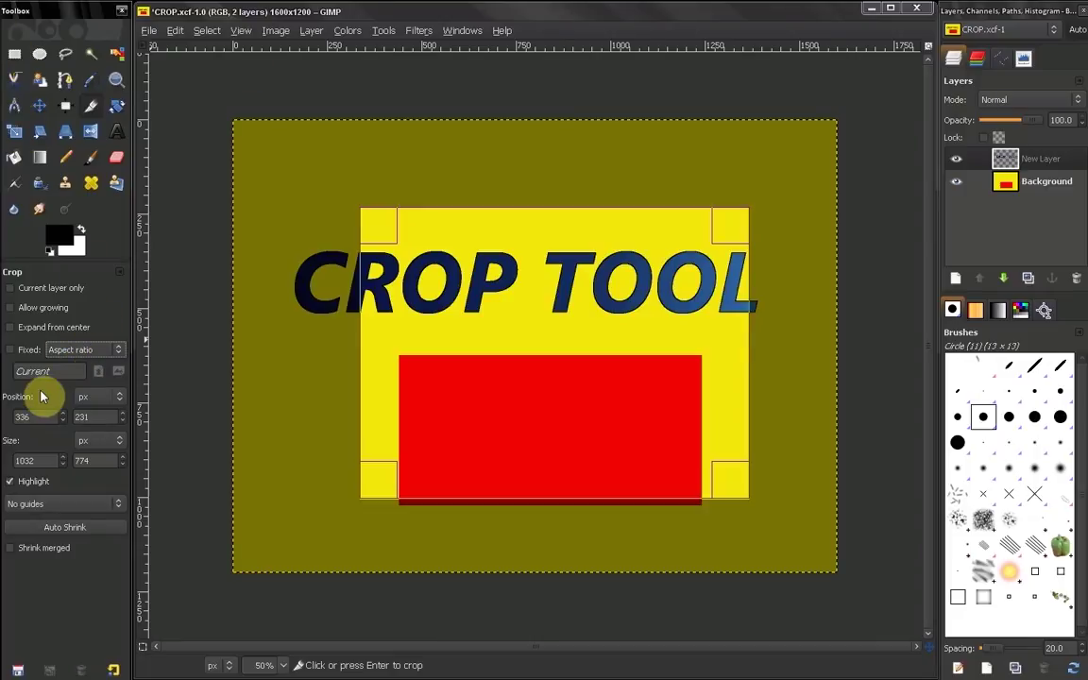
Step: Set the crop Position X to 341 and width to 1034, keeping size units in px
{"action": "scroll", "coordinate": [64, 418], "scroll_direction": "up", "scroll_amount": 20}
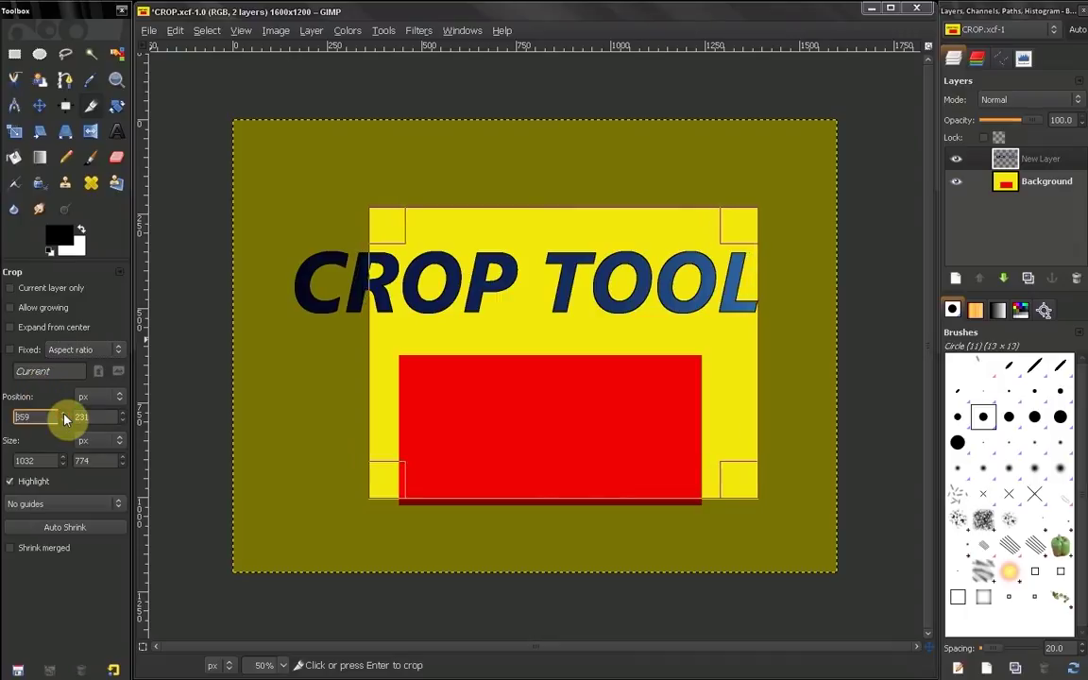
{"action": "scroll", "coordinate": [64, 419], "scroll_direction": "up", "scroll_amount": 20}
{"action": "scroll", "coordinate": [63, 422], "scroll_direction": "down", "scroll_amount": 20}
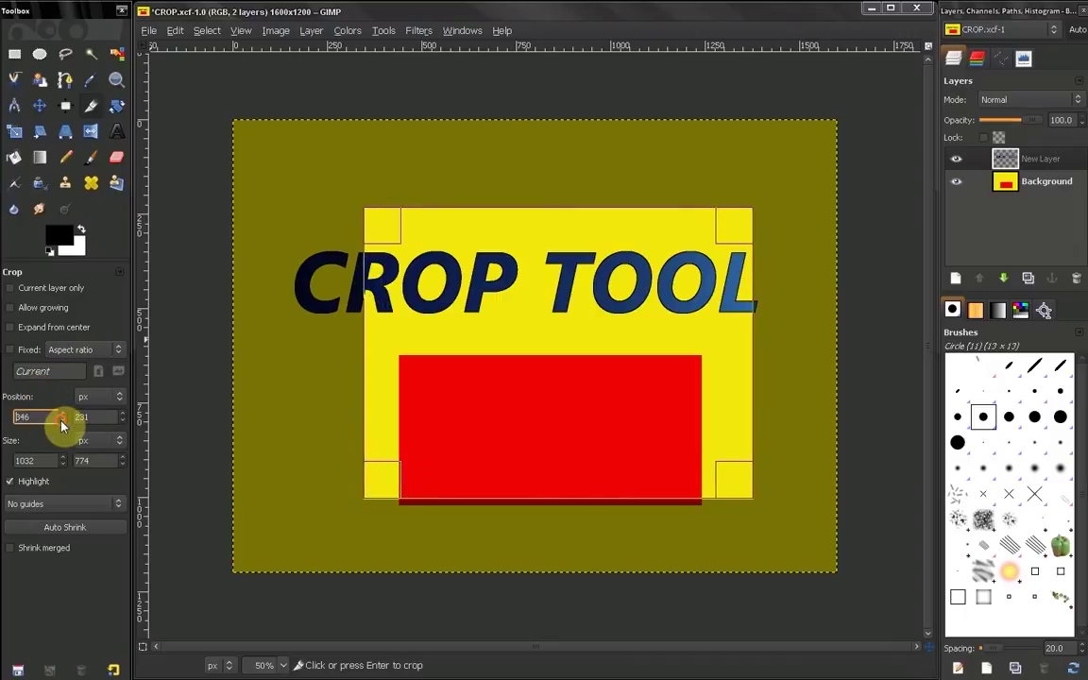
{"action": "scroll", "coordinate": [61, 422], "scroll_direction": "down", "scroll_amount": 5}
{"action": "scroll", "coordinate": [64, 462], "scroll_direction": "up", "scroll_amount": 20}
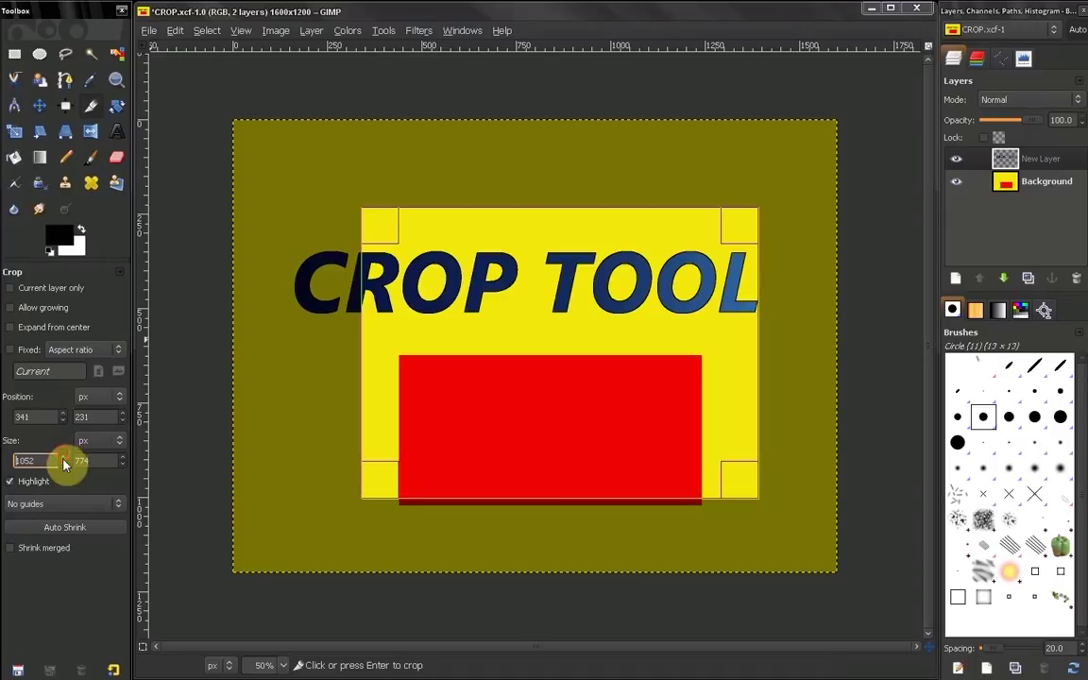
{"action": "scroll", "coordinate": [62, 462], "scroll_direction": "down", "scroll_amount": 18}
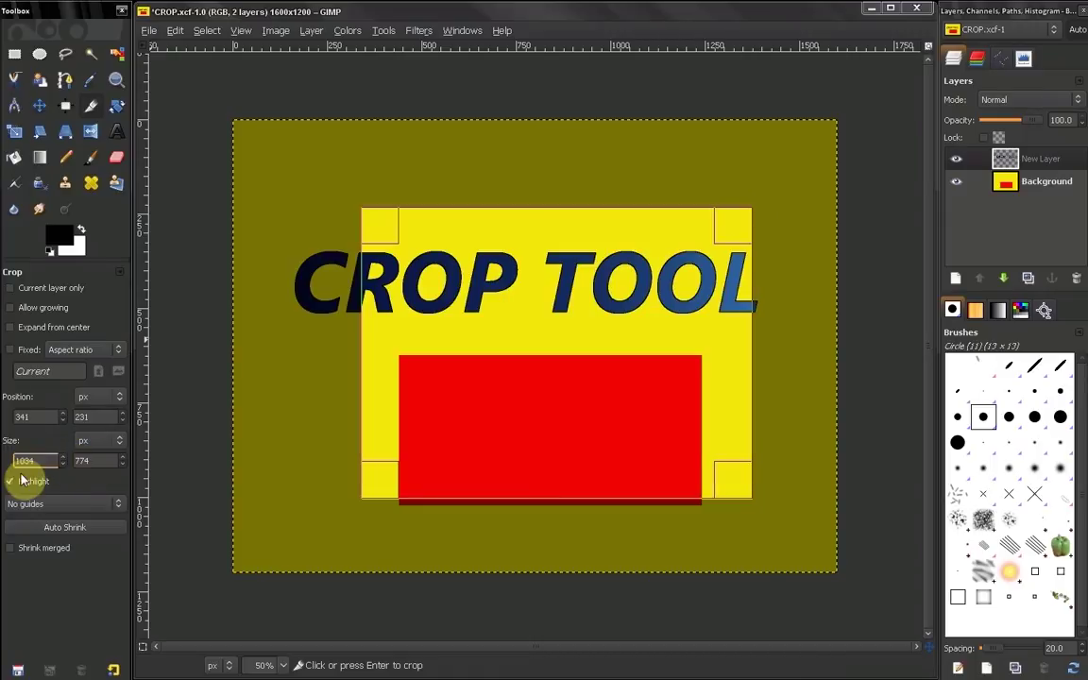
{"action": "left_click", "coordinate": [120, 441]}
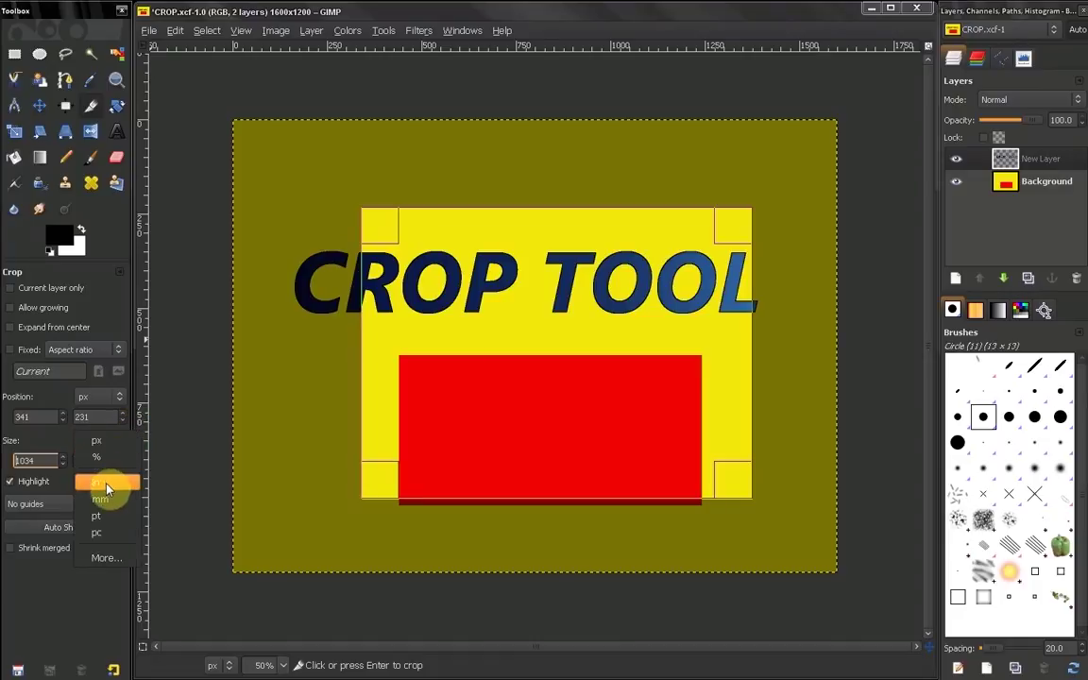
{"action": "left_click", "coordinate": [63, 443]}
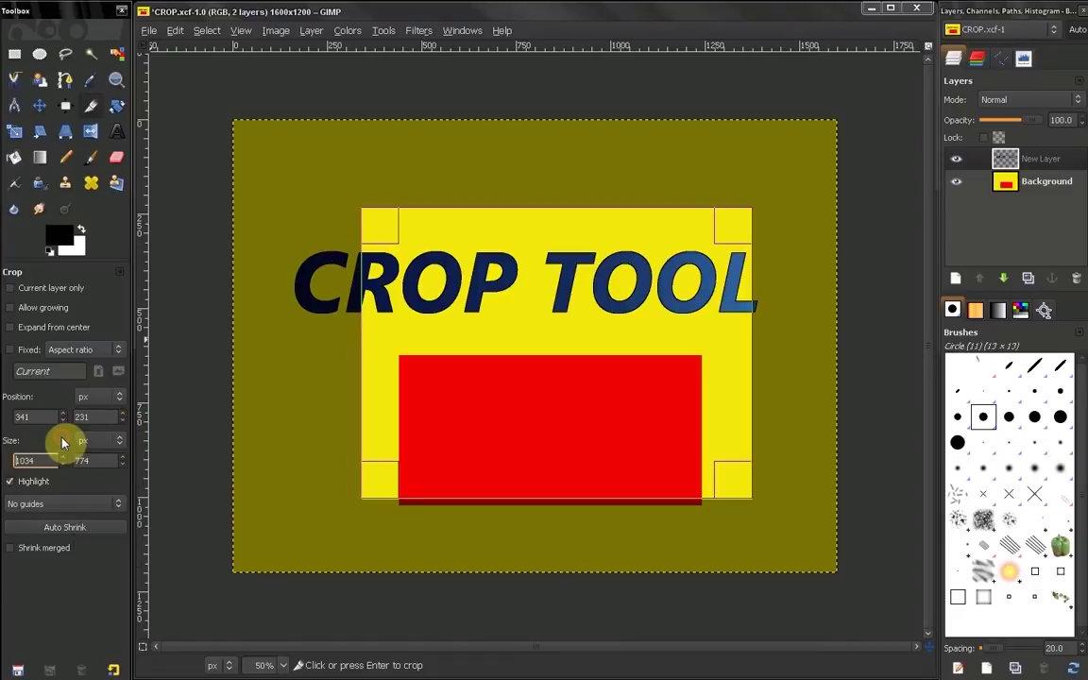
{"action": "left_click", "coordinate": [10, 482]}
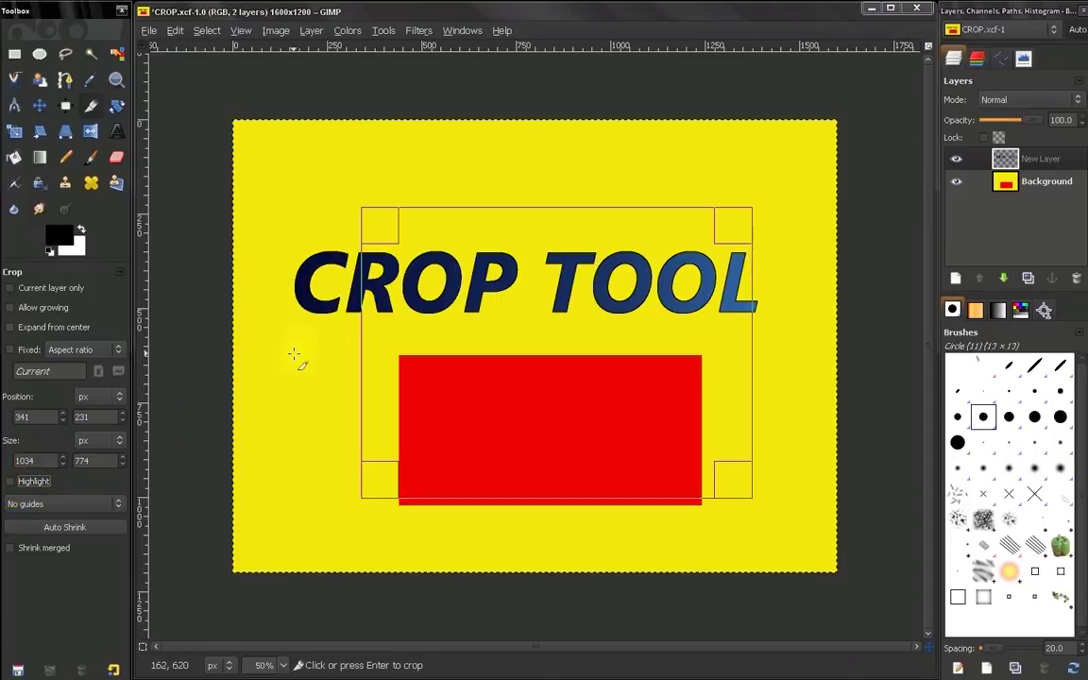
{"action": "left_click", "coordinate": [11, 482]}
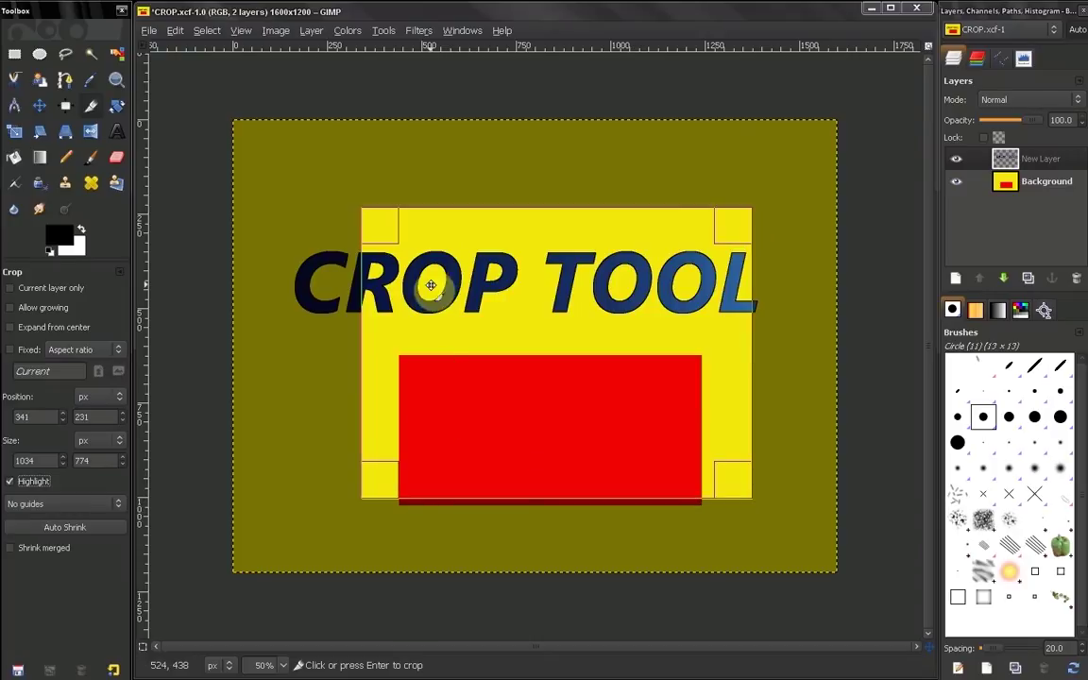
{"action": "left_click", "coordinate": [10, 483]}
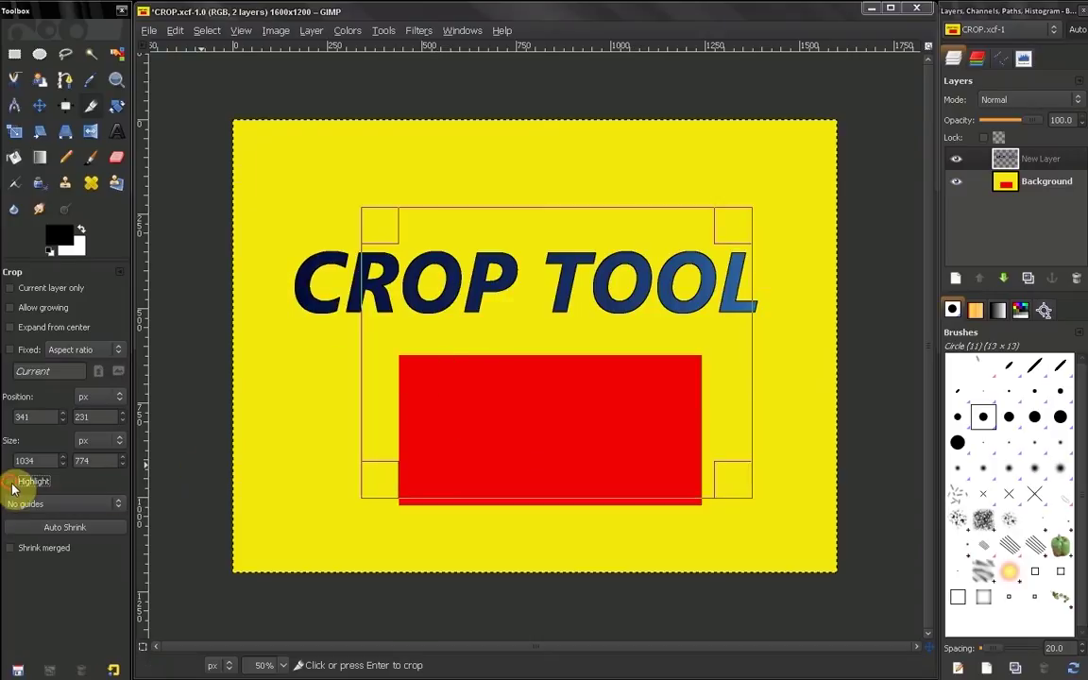
Step: Re-enable Highlight and preview Center lines, Rule of thirds and Golden sections guides
{"action": "left_click", "coordinate": [9, 482]}
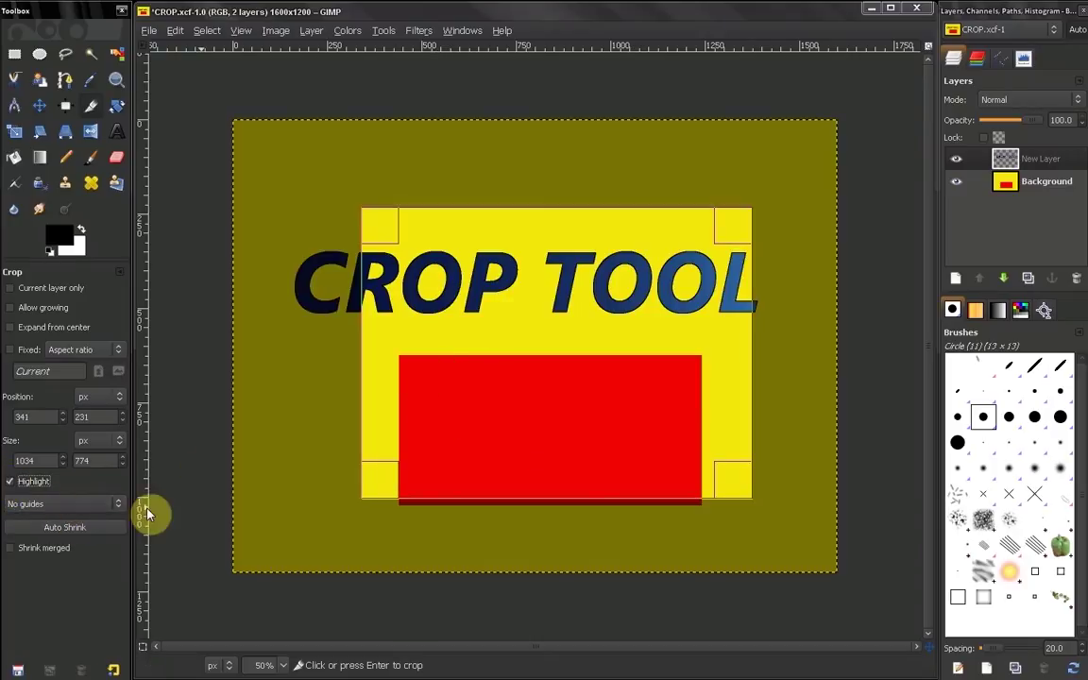
{"action": "left_click", "coordinate": [40, 505]}
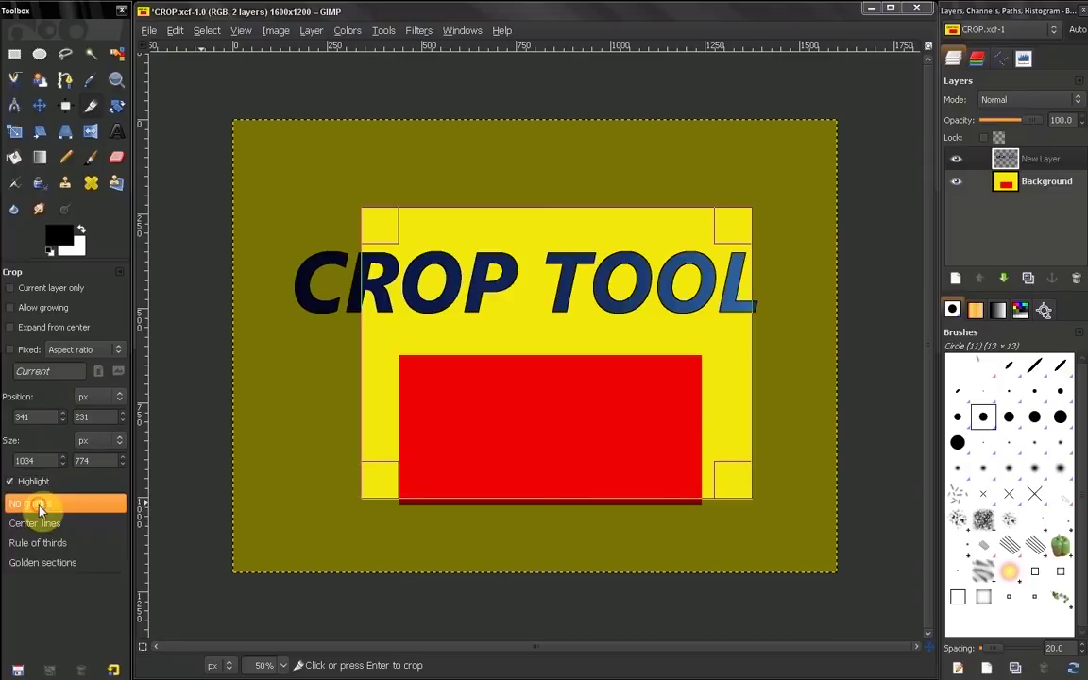
{"action": "left_click", "coordinate": [37, 523]}
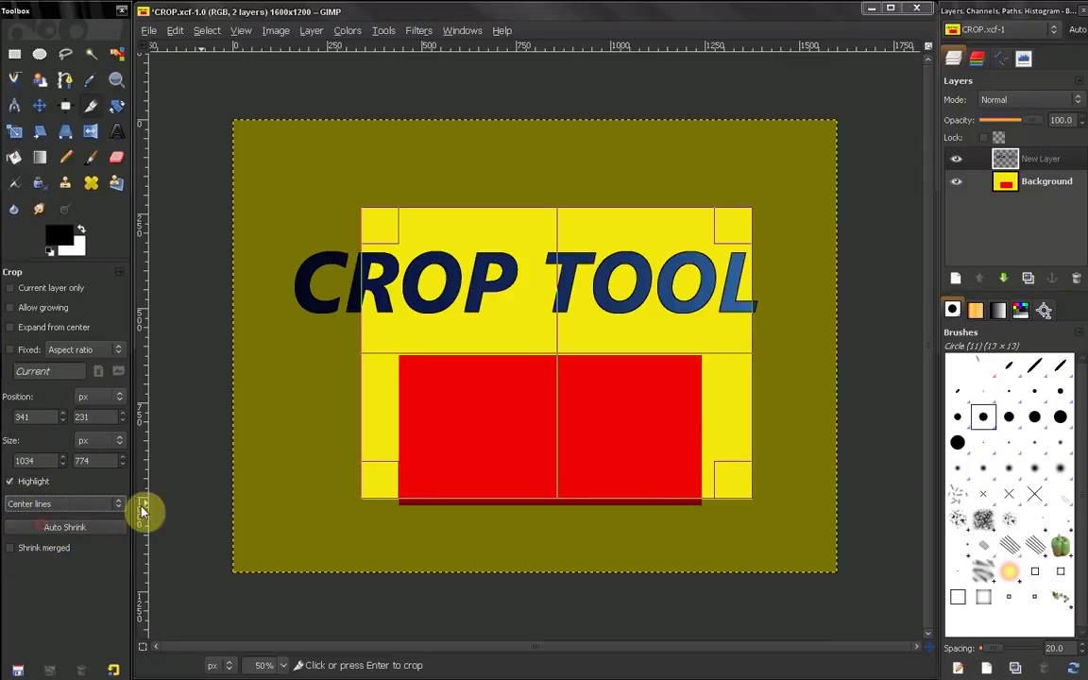
{"action": "left_click", "coordinate": [74, 513]}
{"action": "left_click", "coordinate": [76, 522]}
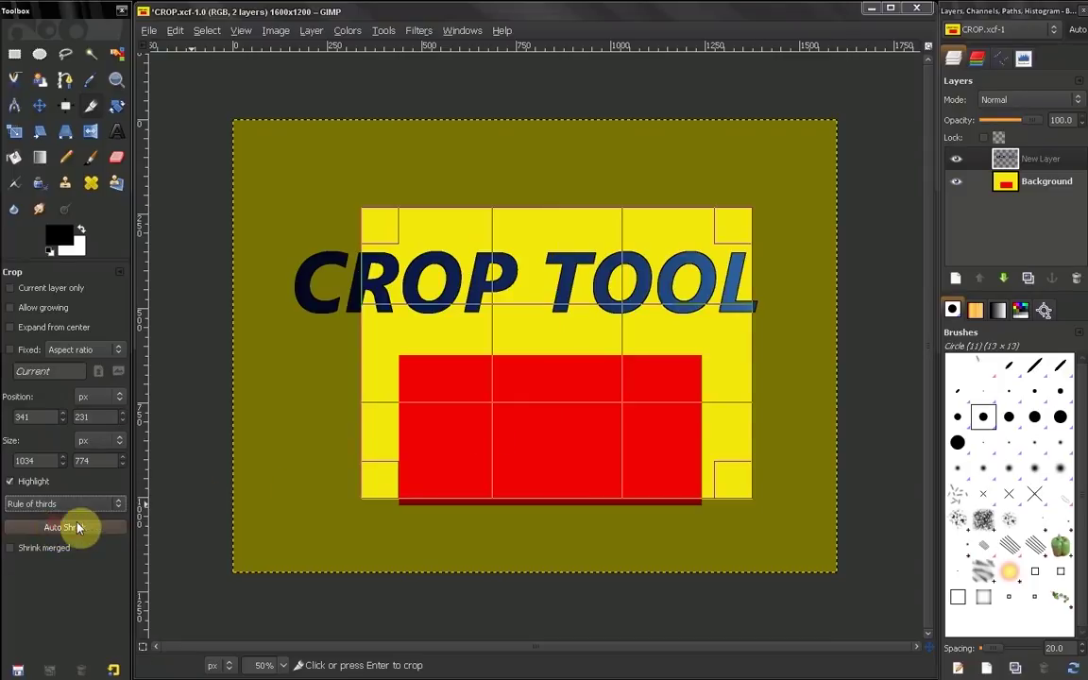
{"action": "left_click", "coordinate": [78, 507]}
{"action": "left_click", "coordinate": [85, 522]}
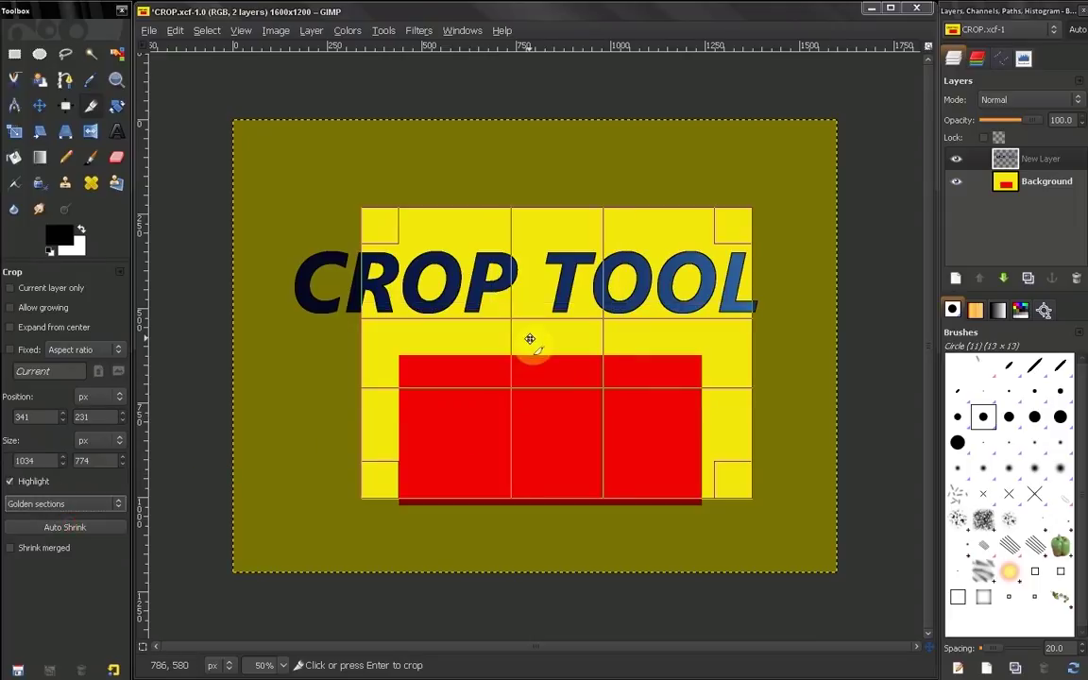
Step: Move the crop area to 269, 209 and set guides to No guides
{"action": "mouse_move", "coordinate": [513, 348]}
{"action": "left_mouse_down"}
{"action": "mouse_move", "coordinate": [540, 357]}
{"action": "mouse_move", "coordinate": [502, 321]}
{"action": "mouse_move", "coordinate": [541, 343]}
{"action": "mouse_move", "coordinate": [515, 344]}
{"action": "left_mouse_up"}
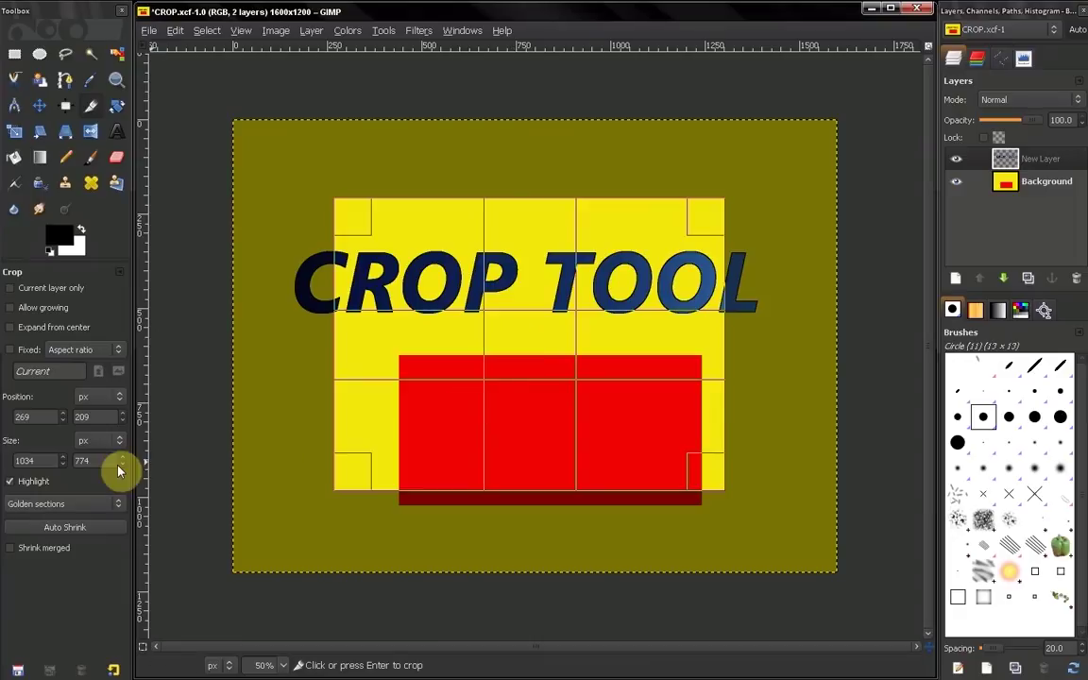
{"action": "left_click", "coordinate": [34, 502]}
{"action": "left_click", "coordinate": [39, 445]}
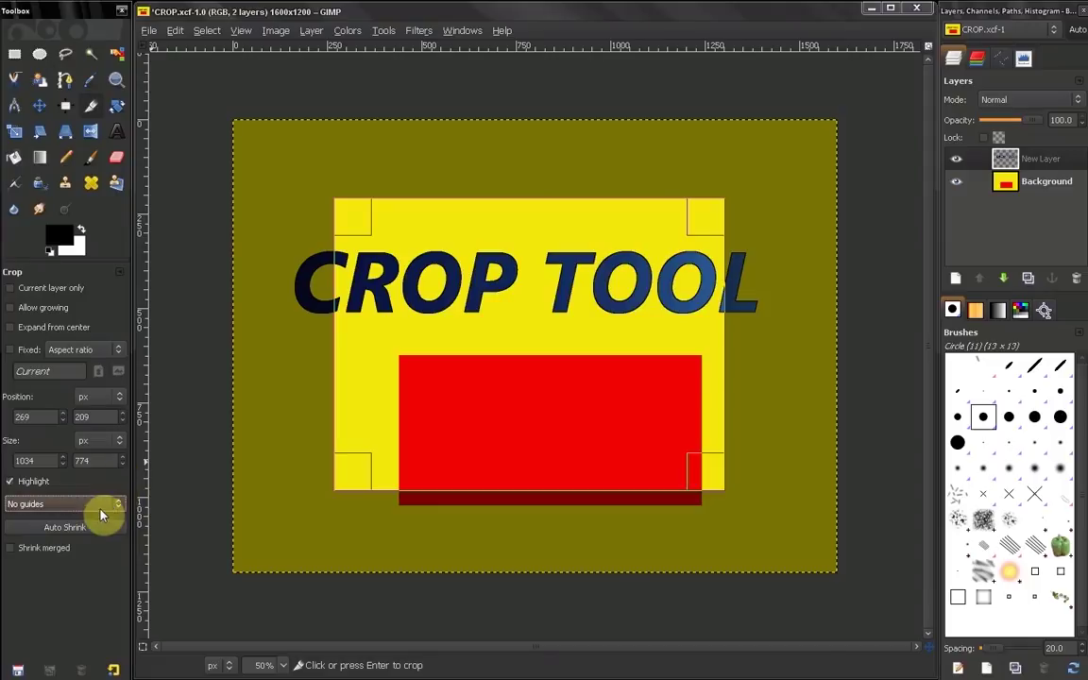
Step: On the Background layer, draw a lower-left crop and auto-shrink it to 320×392 at 440, 630
{"action": "left_click", "coordinate": [1051, 183]}
{"action": "left_click_drag", "start_coordinate": [315, 357], "coordinate": [519, 548]}
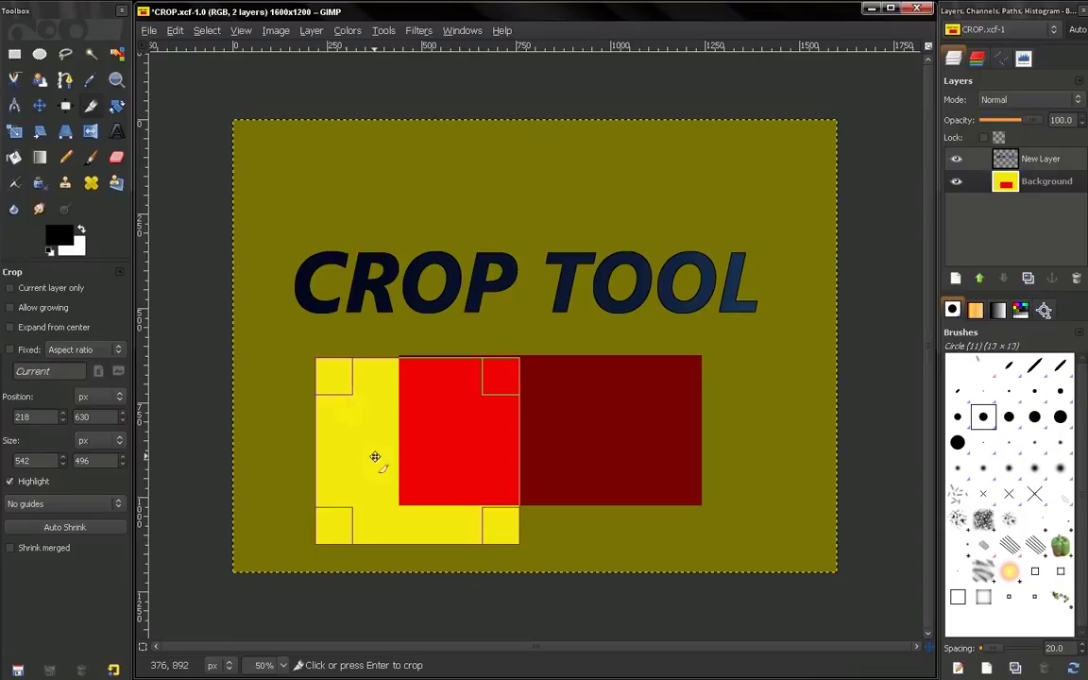
{"action": "left_click", "coordinate": [65, 528]}
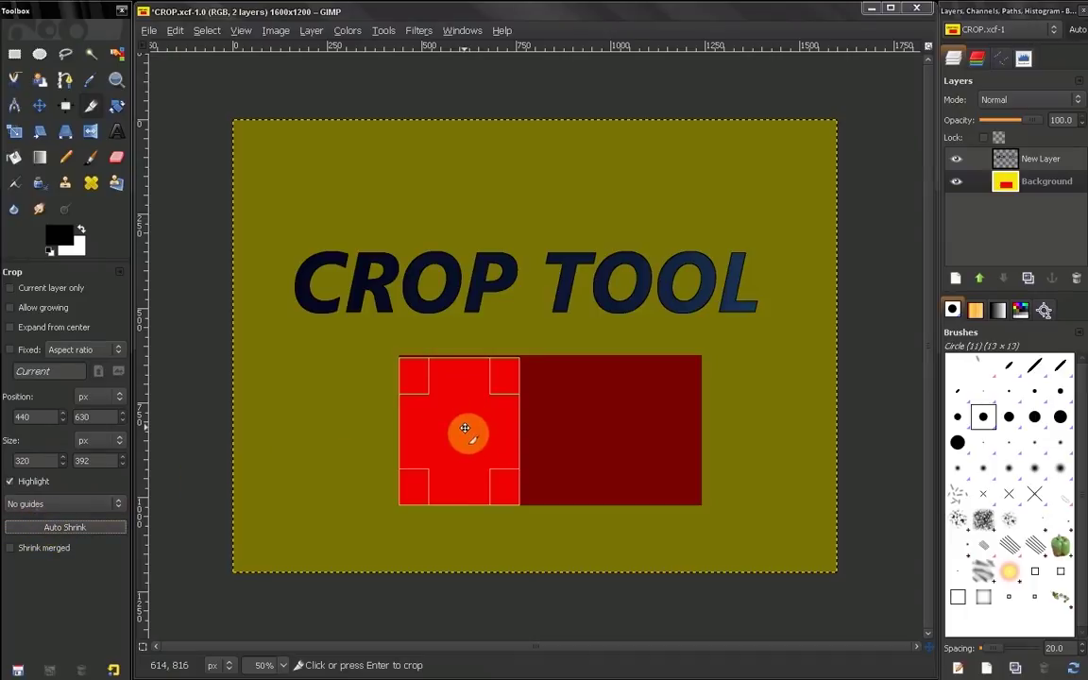
Step: On New Layer, auto-shrink a crop tightly around the word CROP
{"action": "left_click", "coordinate": [1030, 158]}
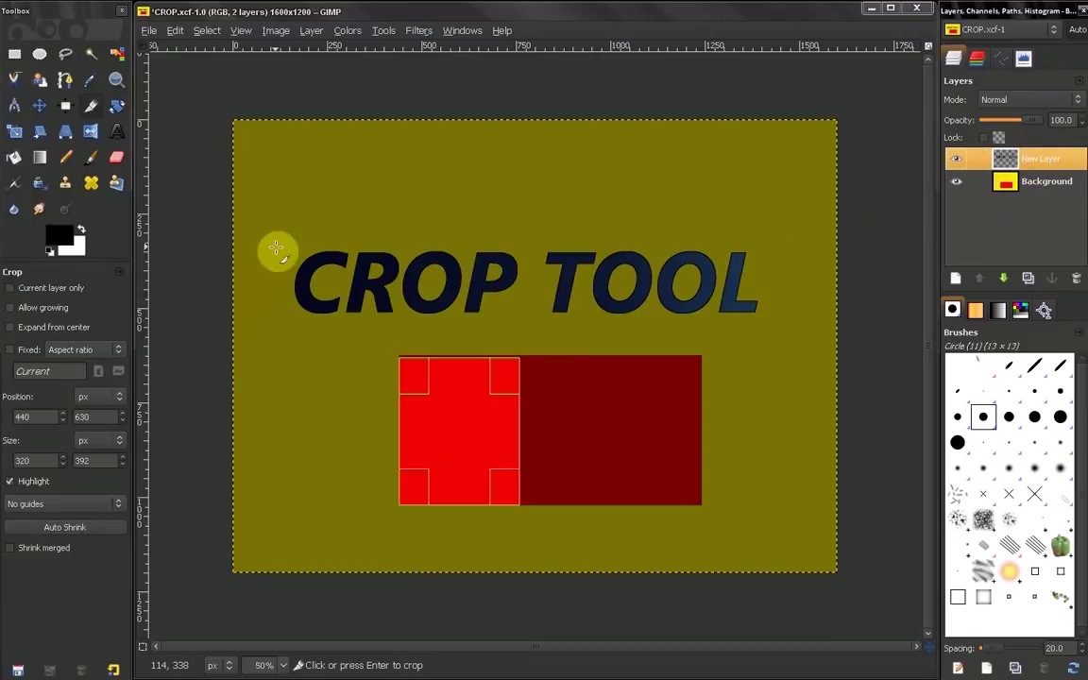
{"action": "left_click_drag", "start_coordinate": [282, 217], "coordinate": [544, 371]}
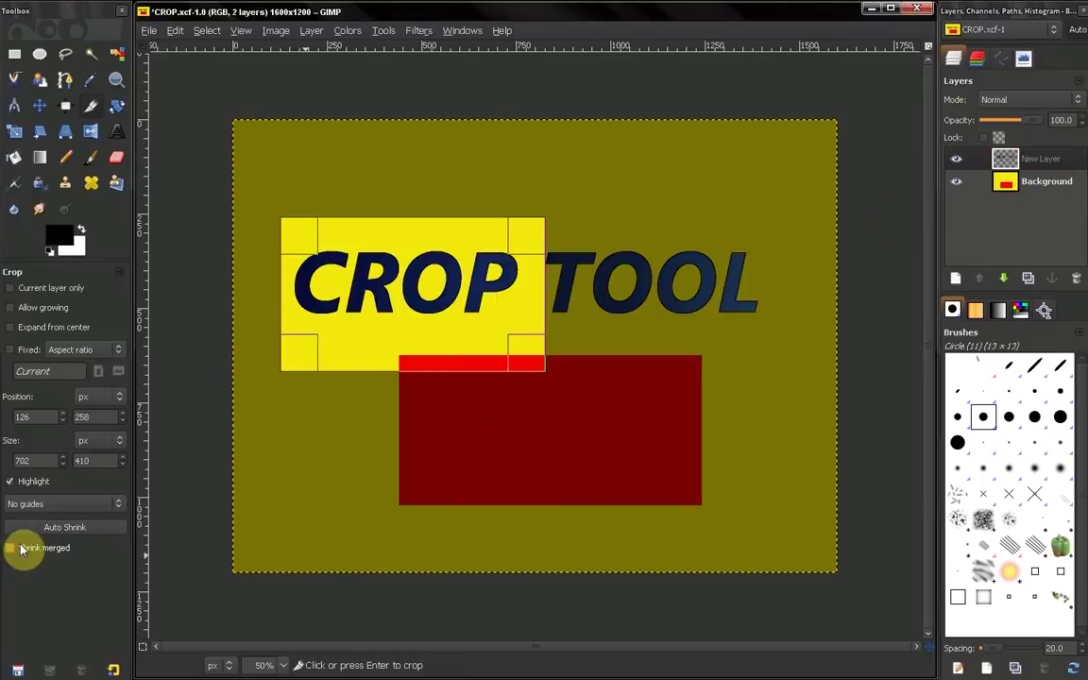
{"action": "left_click", "coordinate": [38, 527]}
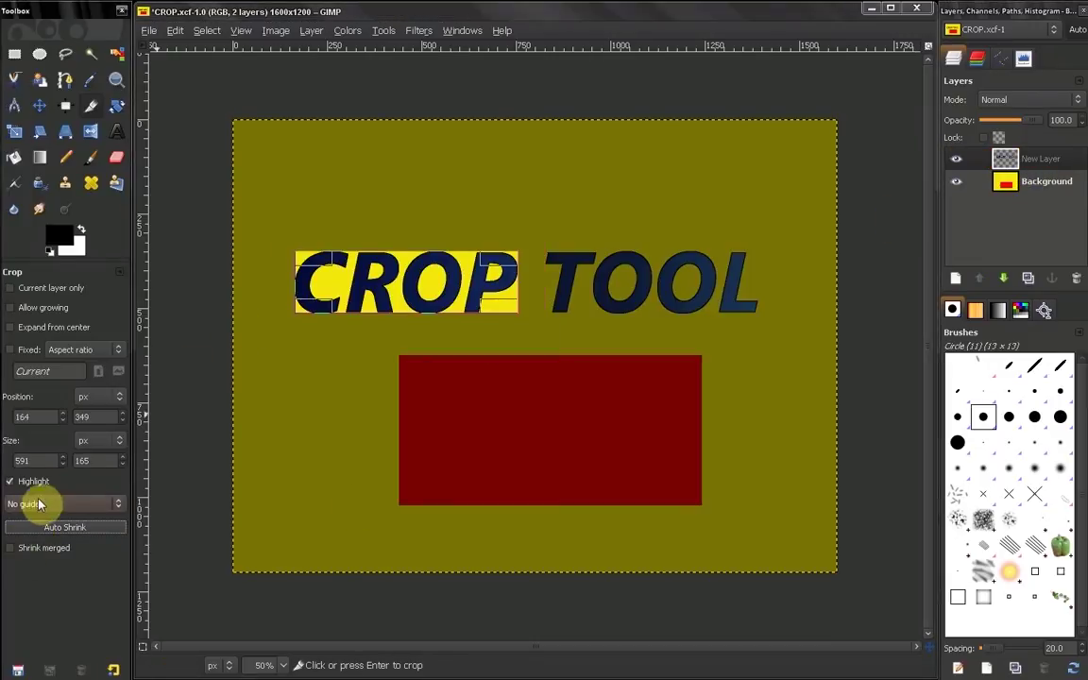
Step: With Shrink merged on, auto-shrink a larger crop to 776×655 at 164, 349, then disable Shrink merged
{"action": "left_click", "coordinate": [10, 549]}
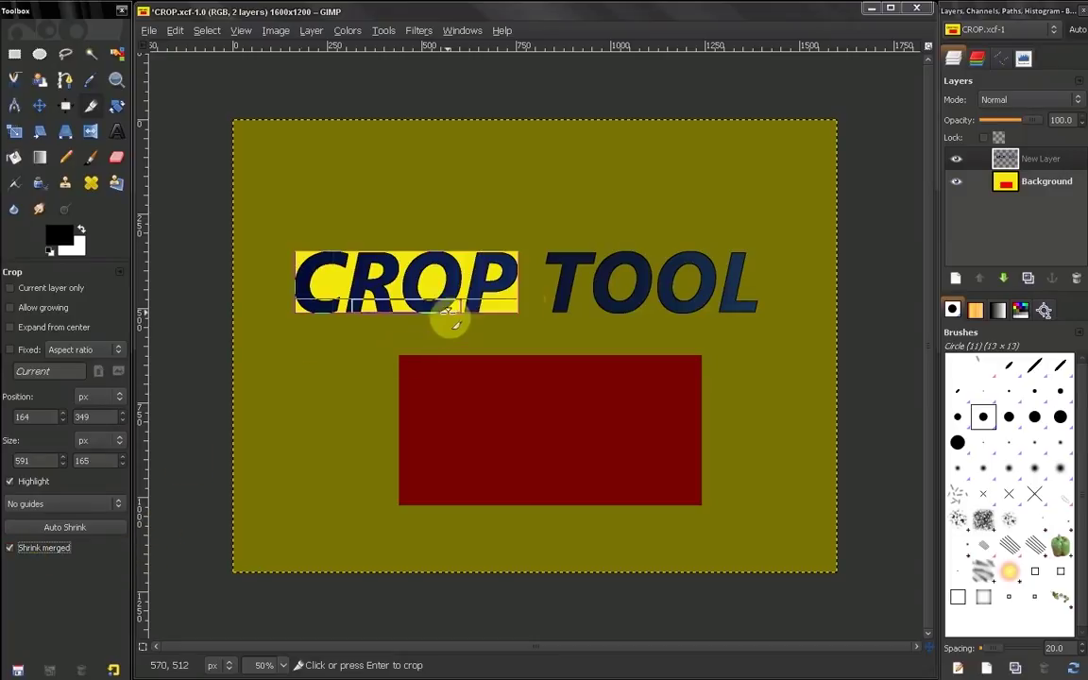
{"action": "left_click_drag", "start_coordinate": [293, 196], "coordinate": [588, 498]}
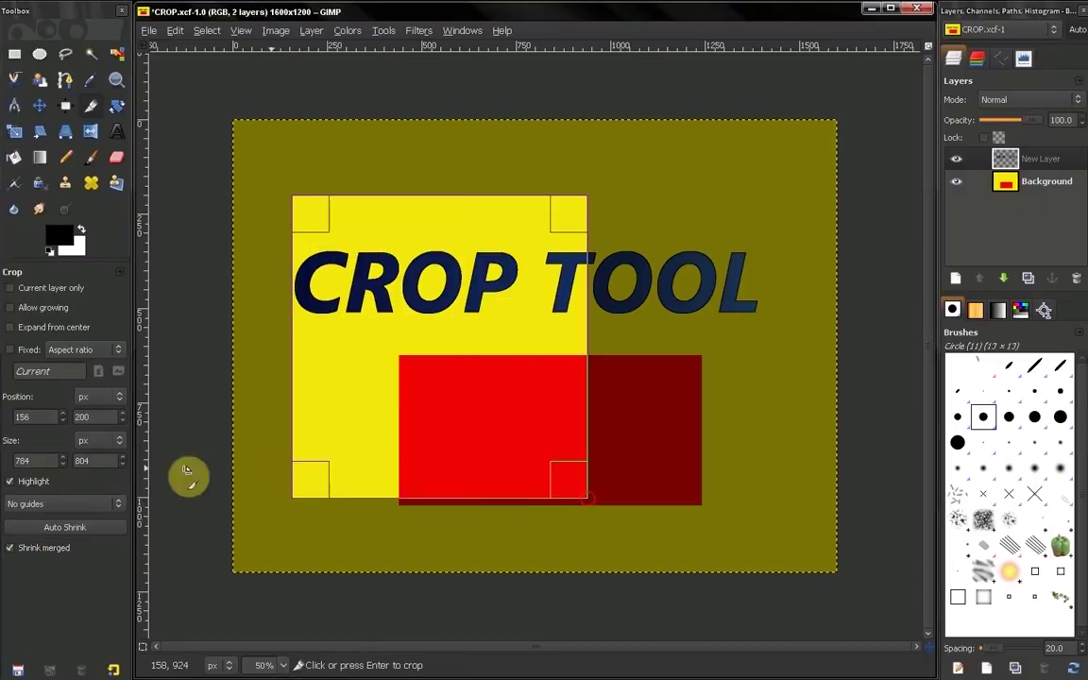
{"action": "left_click", "coordinate": [52, 529]}
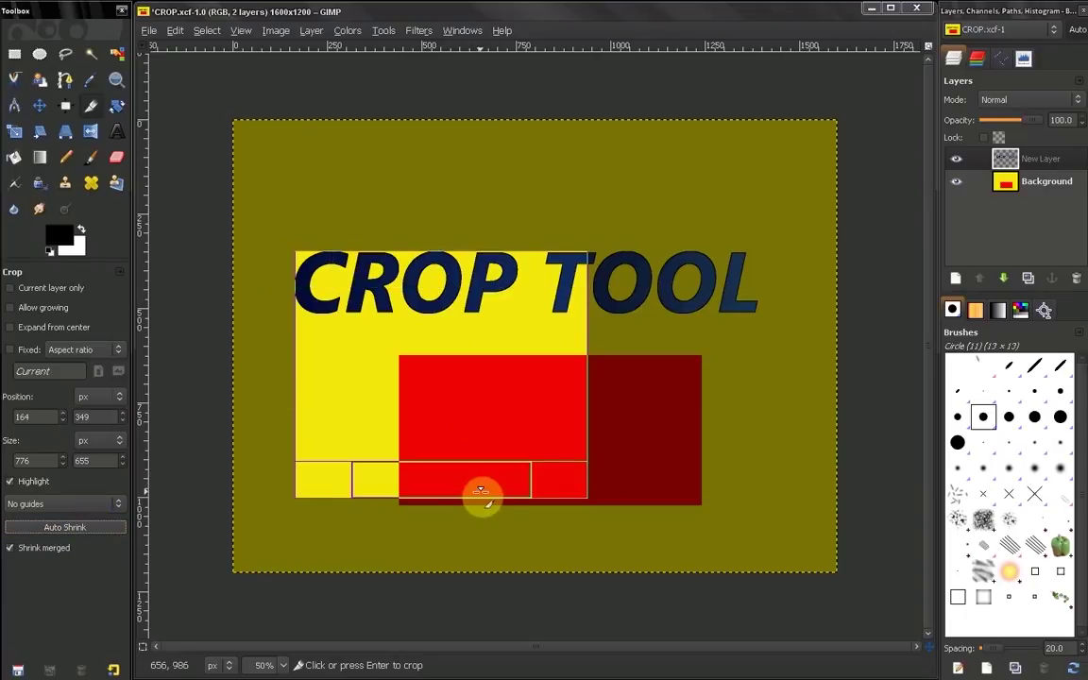
{"action": "left_click", "coordinate": [12, 549]}
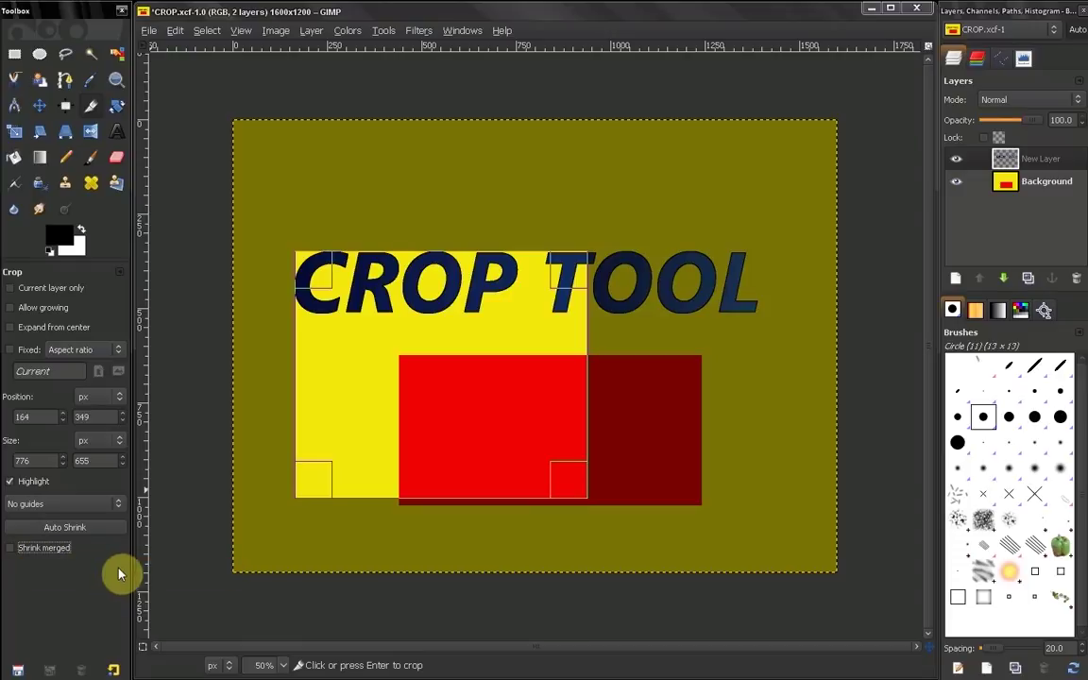